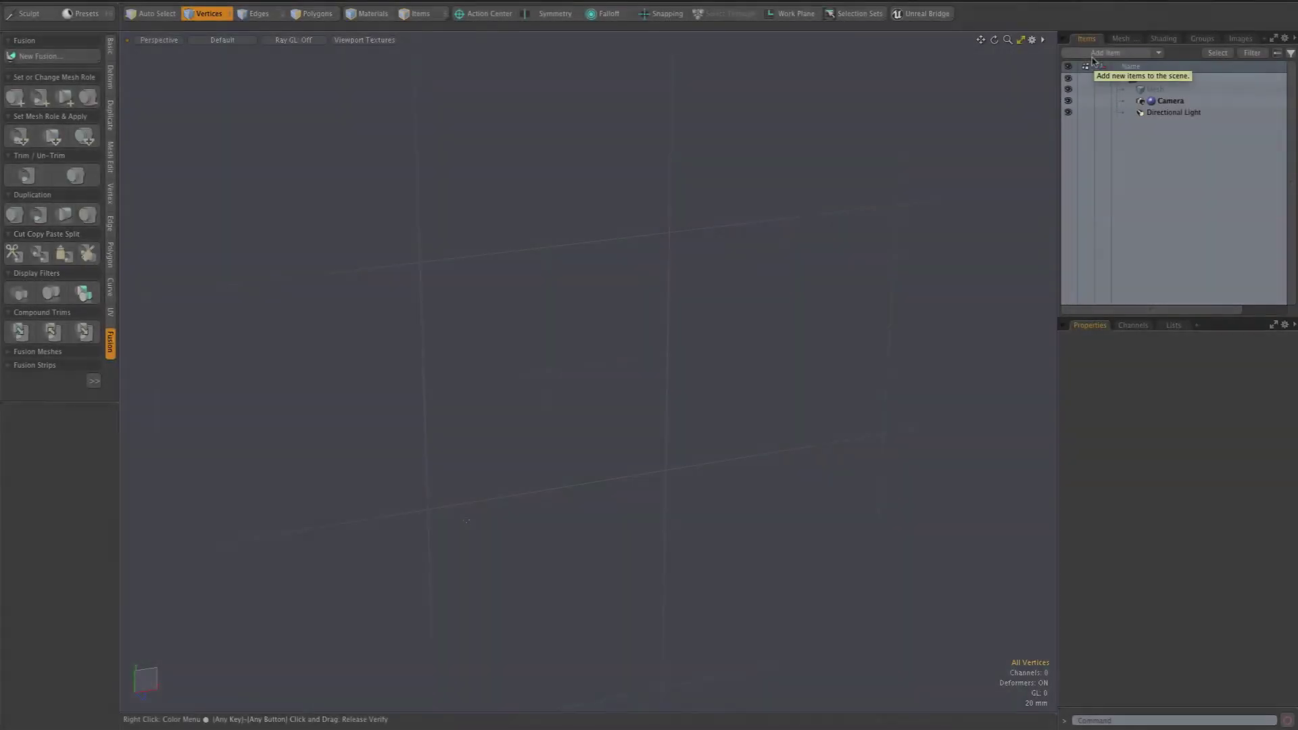
Step: Add the ElboPipe Alpha 0 preset from the Mesh Fusion item assemblies to the scene
{"action": "left_click", "coordinate": [1095, 55]}
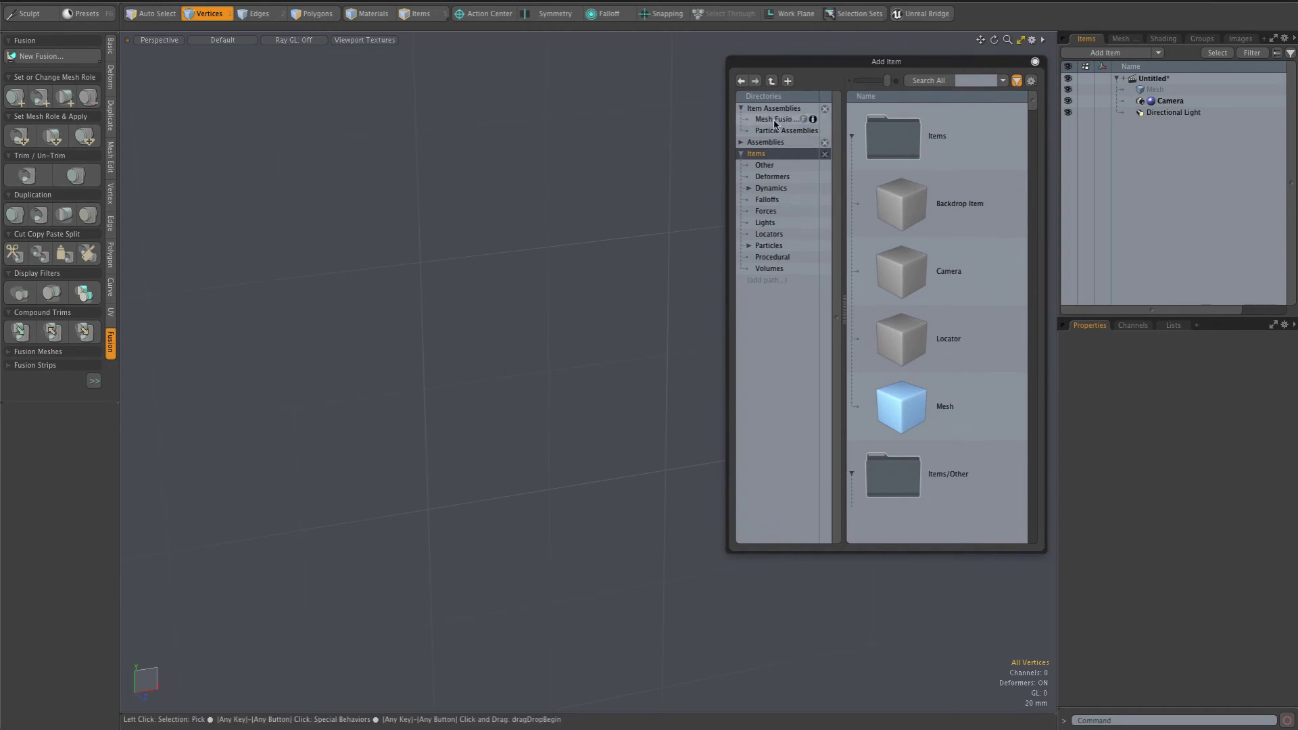
{"action": "left_click", "coordinate": [771, 109]}
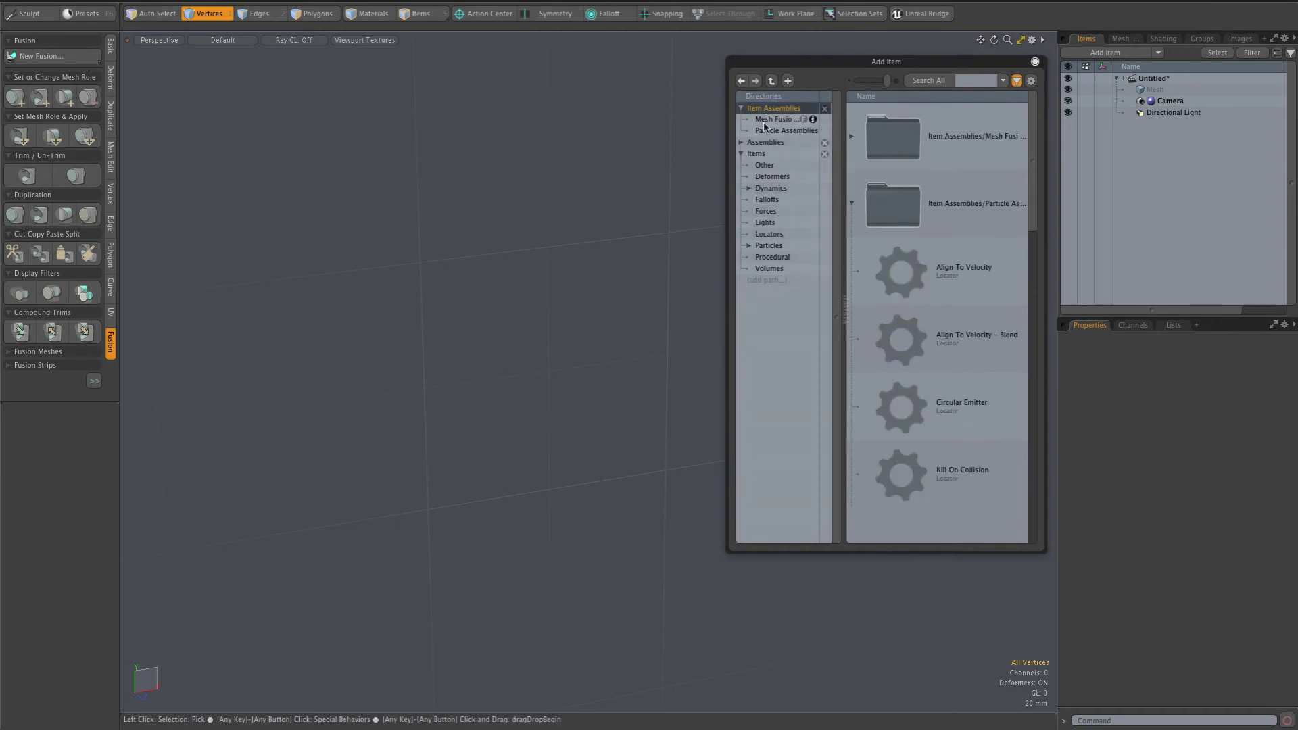
{"action": "left_click", "coordinate": [766, 122]}
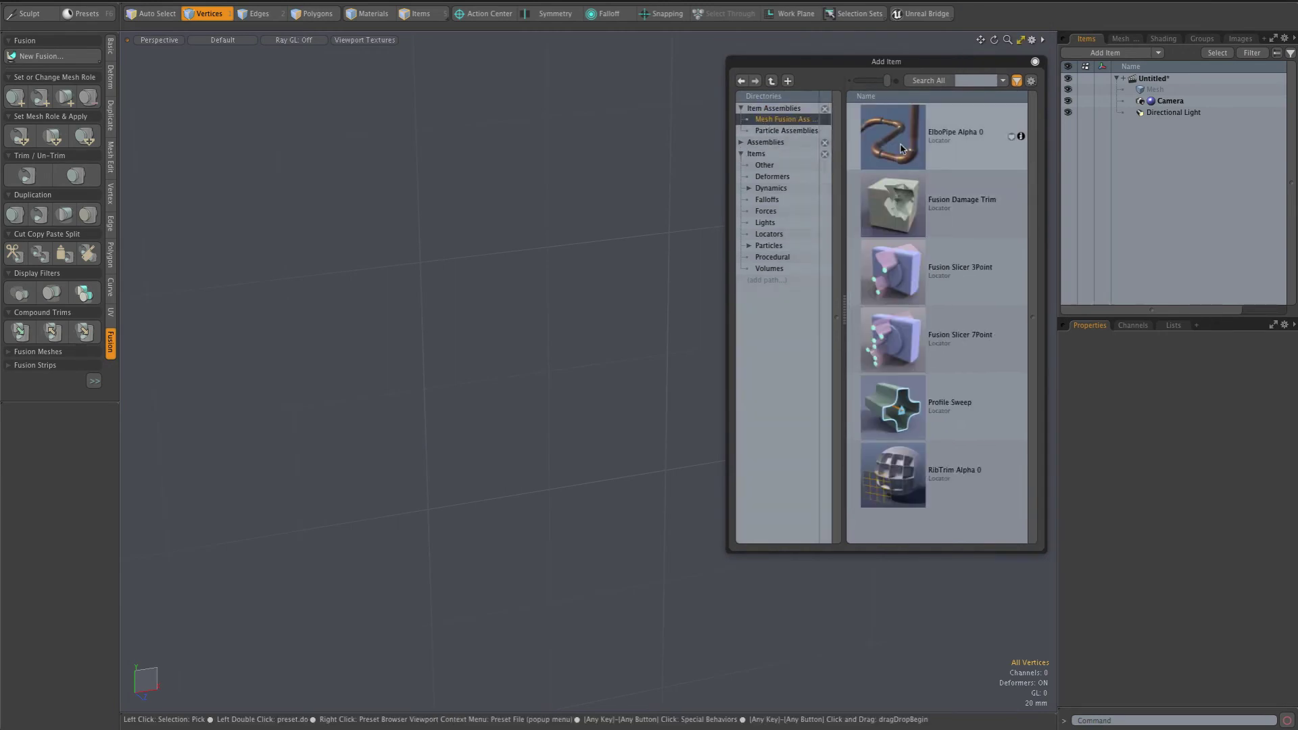
{"action": "double_click", "coordinate": [902, 148]}
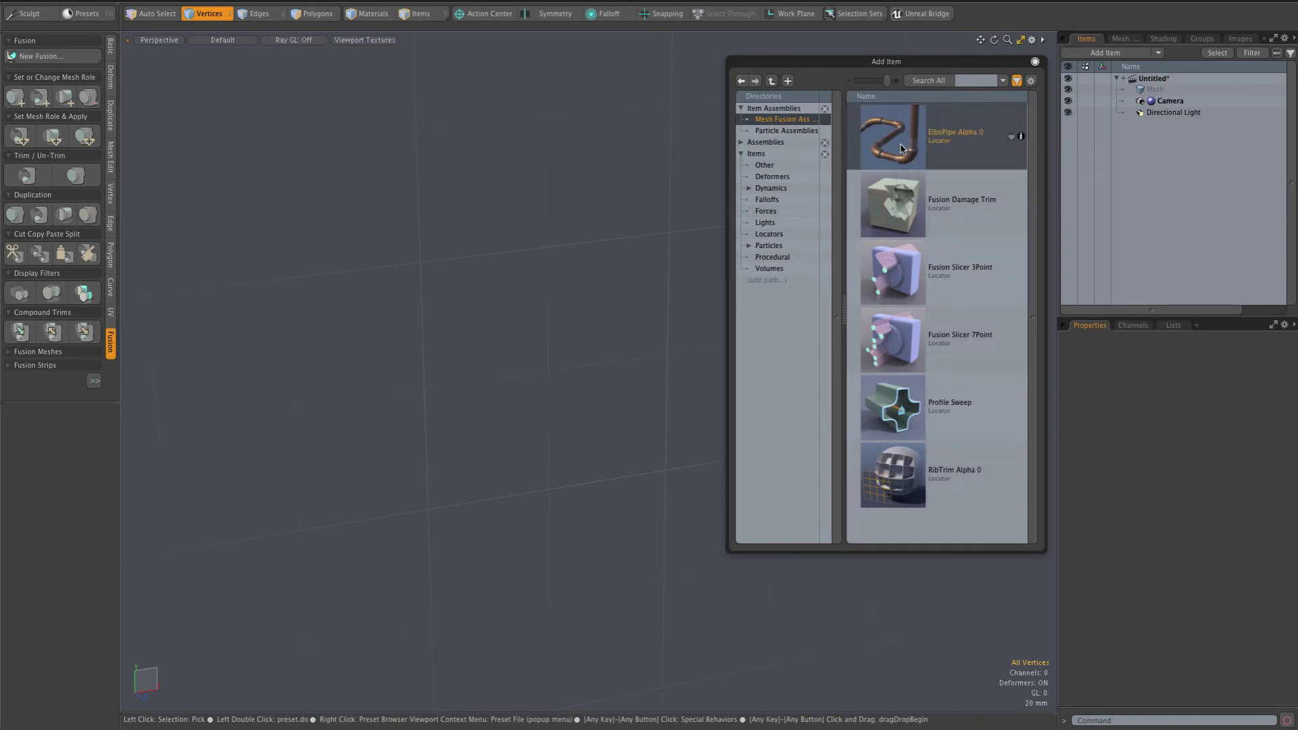
{"action": "scroll", "coordinate": [564, 206], "scroll_direction": "down", "scroll_amount": 3}
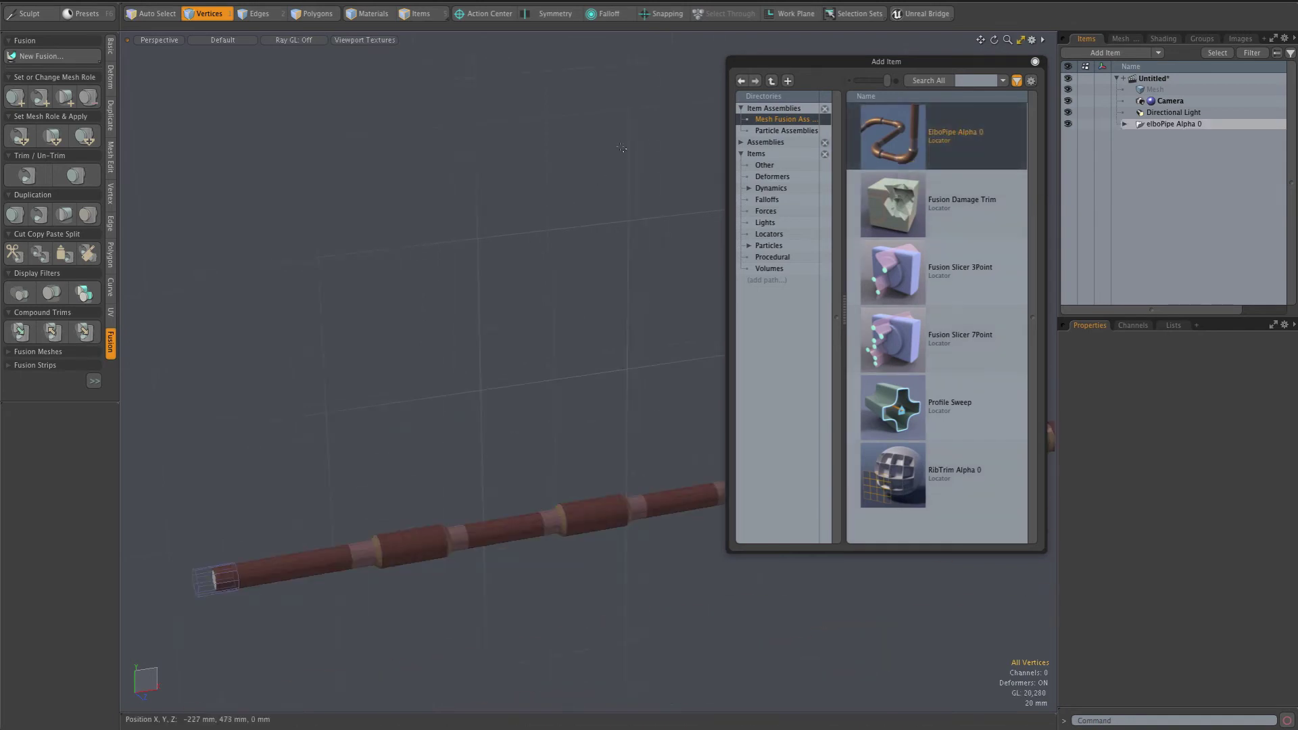
{"action": "key", "text": "Escape"}
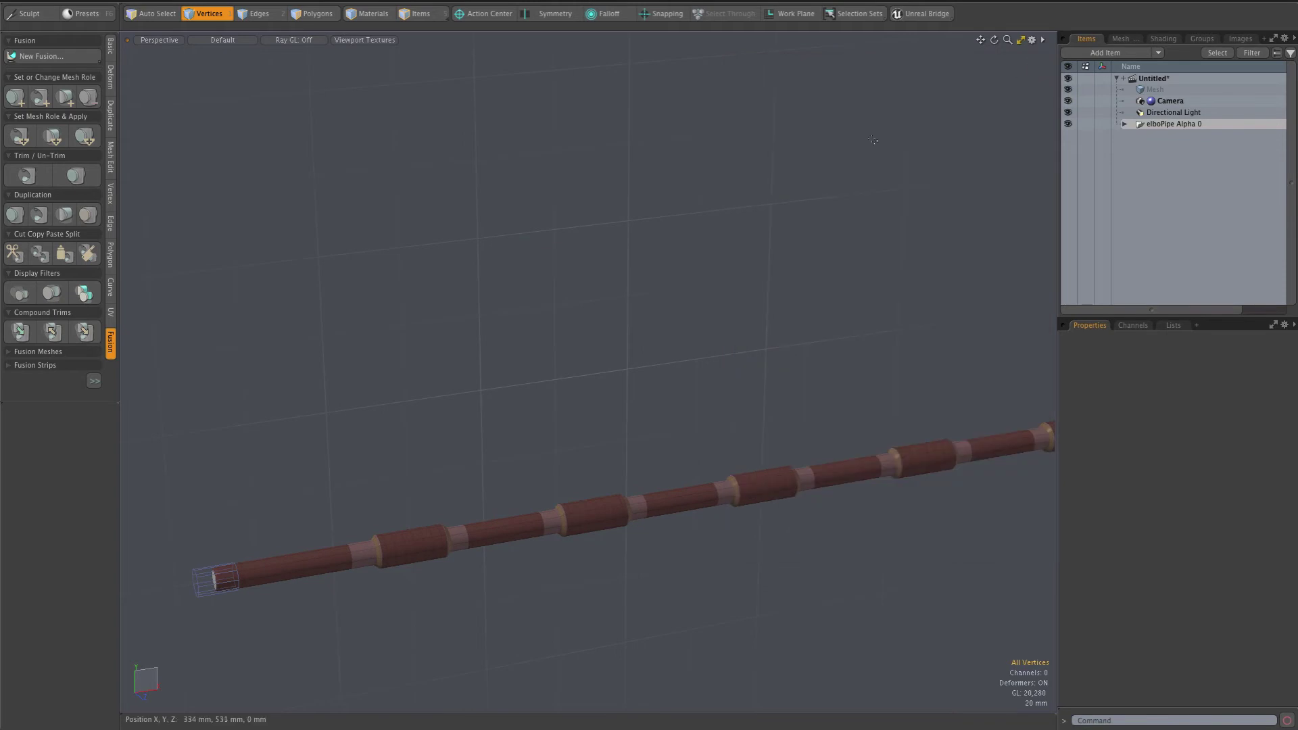
{"action": "scroll", "coordinate": [623, 300], "scroll_direction": "down", "scroll_amount": 3}
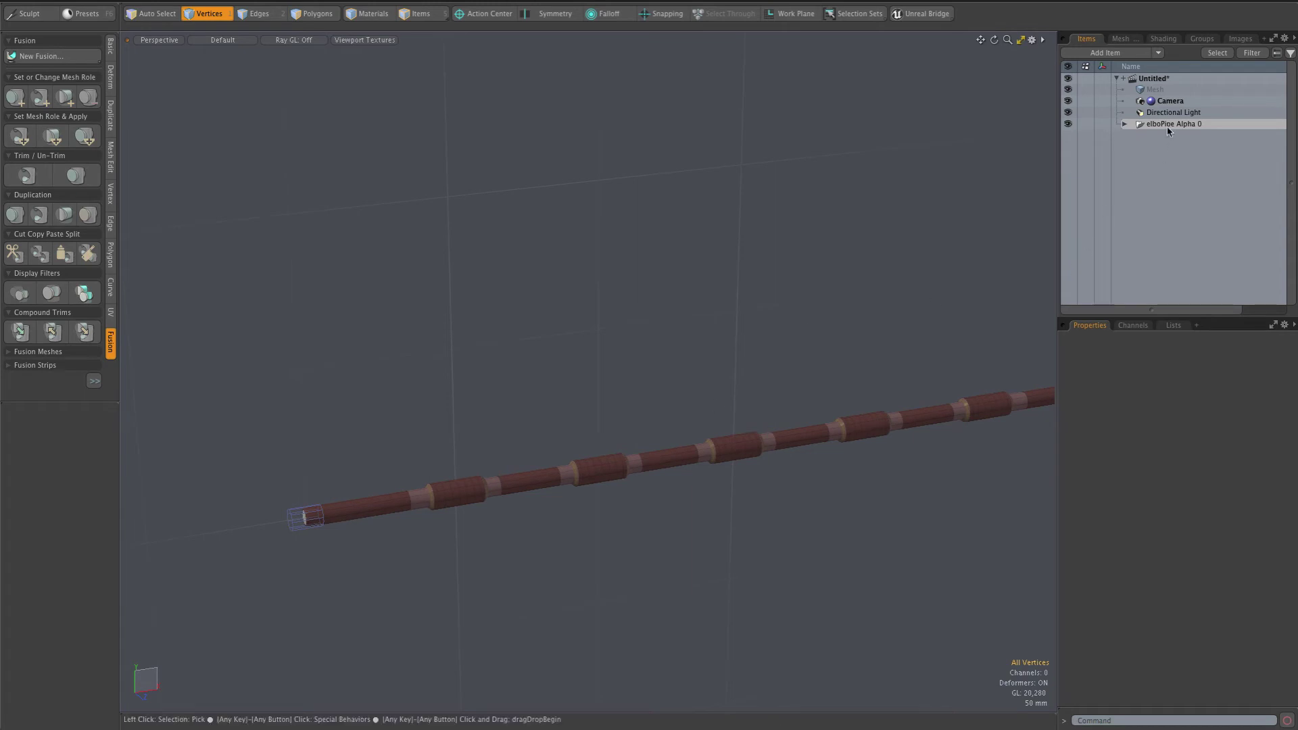
Step: Raise the third point of the elbo 7 PointLine path about 295 mm along Y to bend the pipe
{"action": "left_click", "coordinate": [1123, 125]}
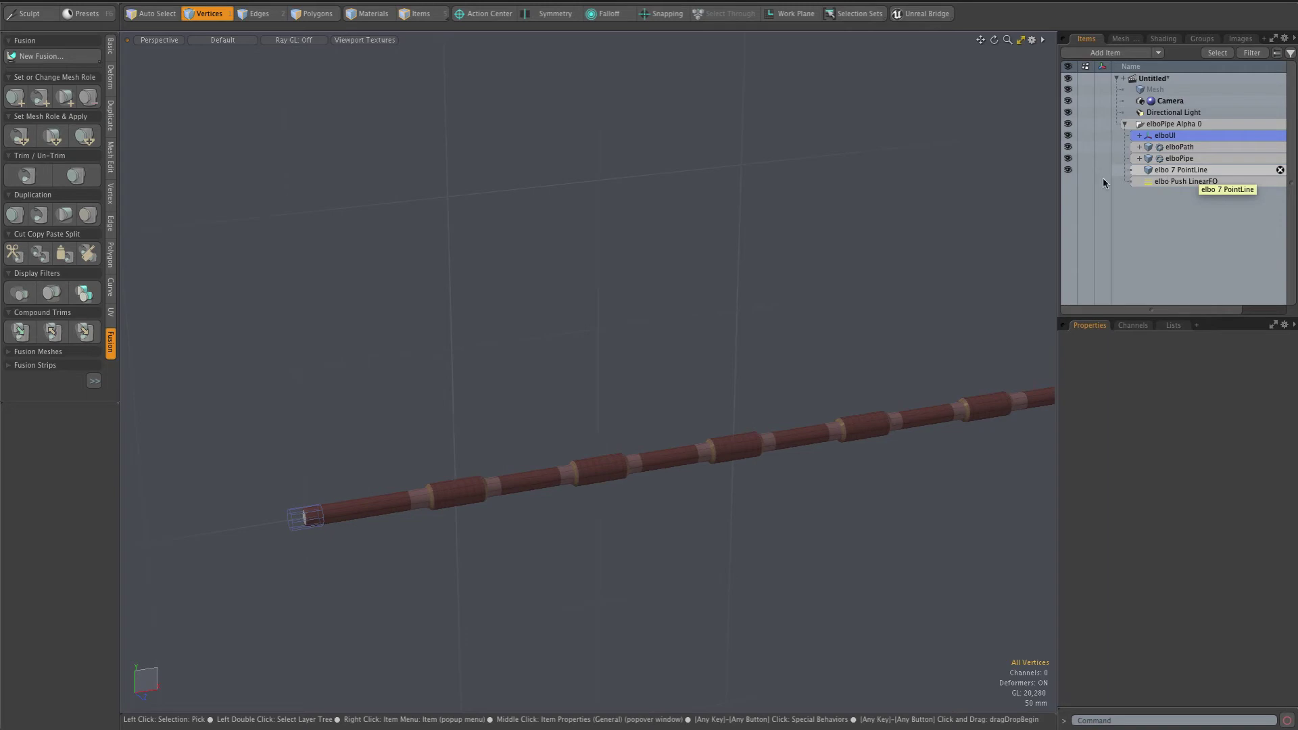
{"action": "left_click", "coordinate": [597, 473]}
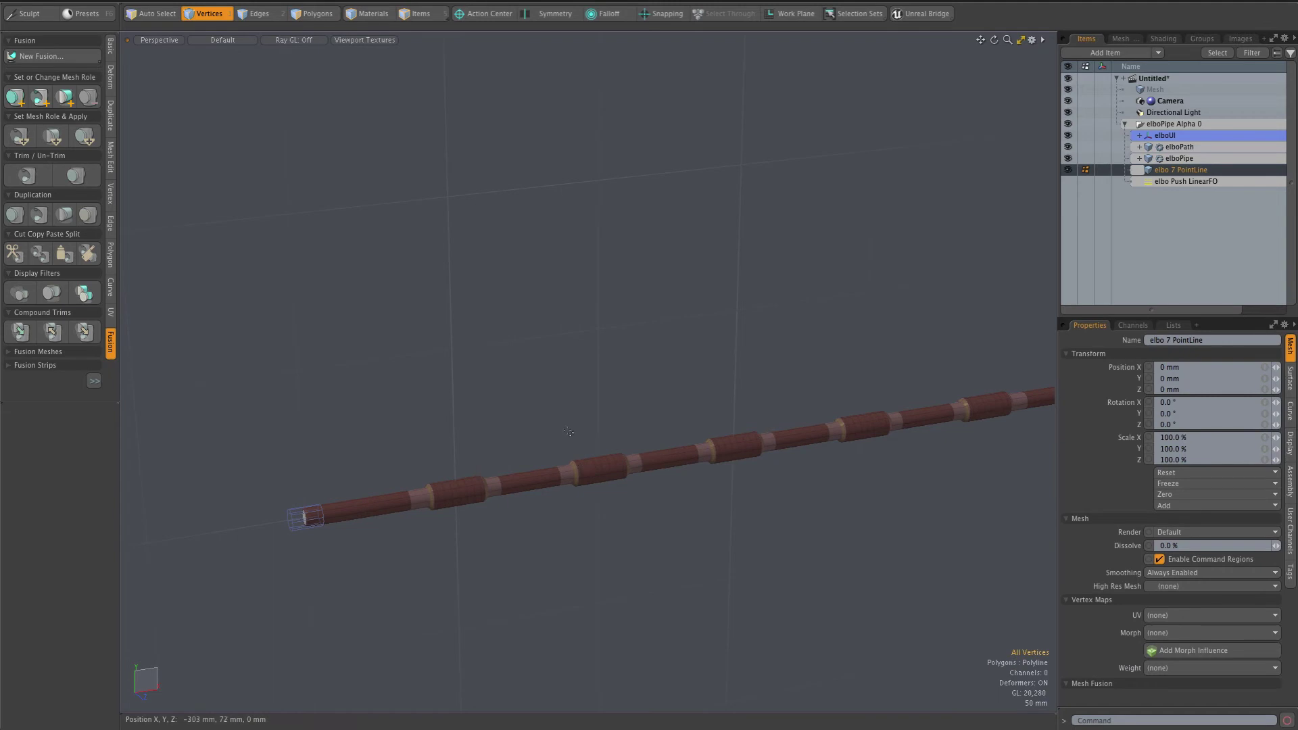
{"action": "right_click_drag", "start_coordinate": [568, 430], "coordinate": [642, 529]}
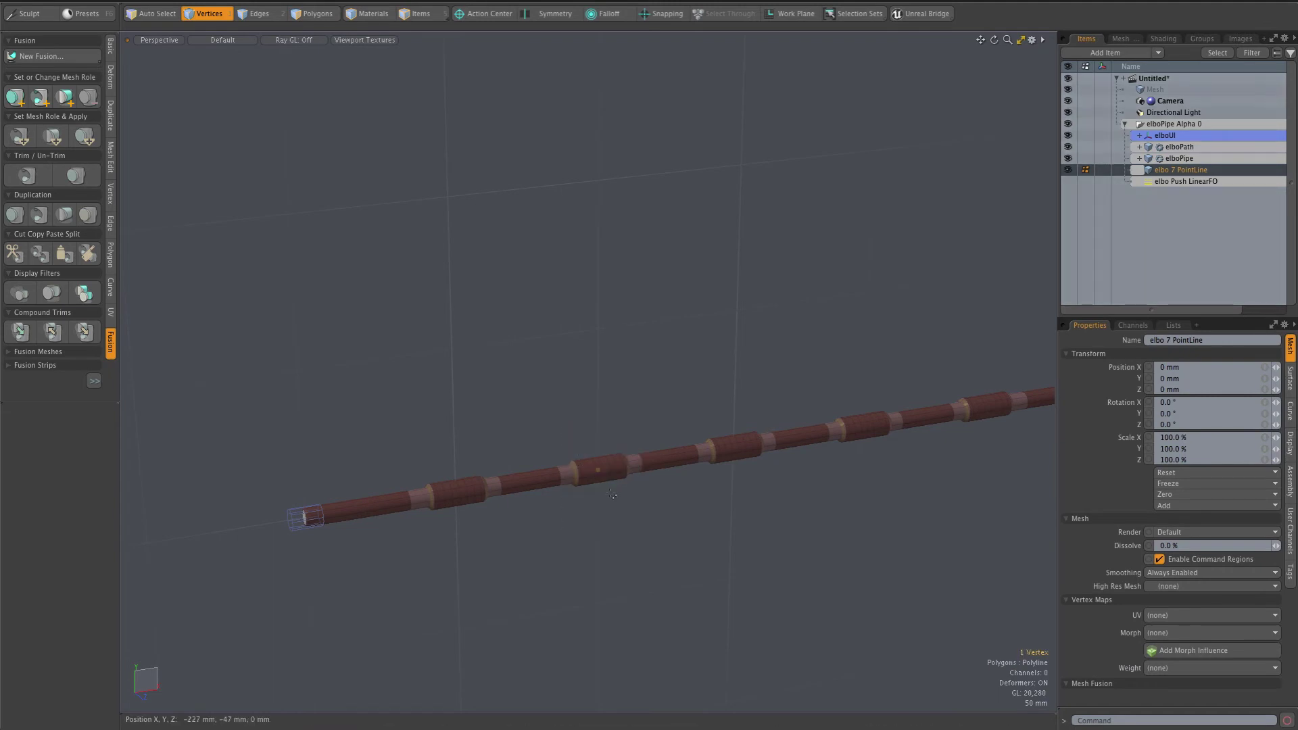
{"action": "key", "text": "e"}
{"action": "key", "text": "w"}
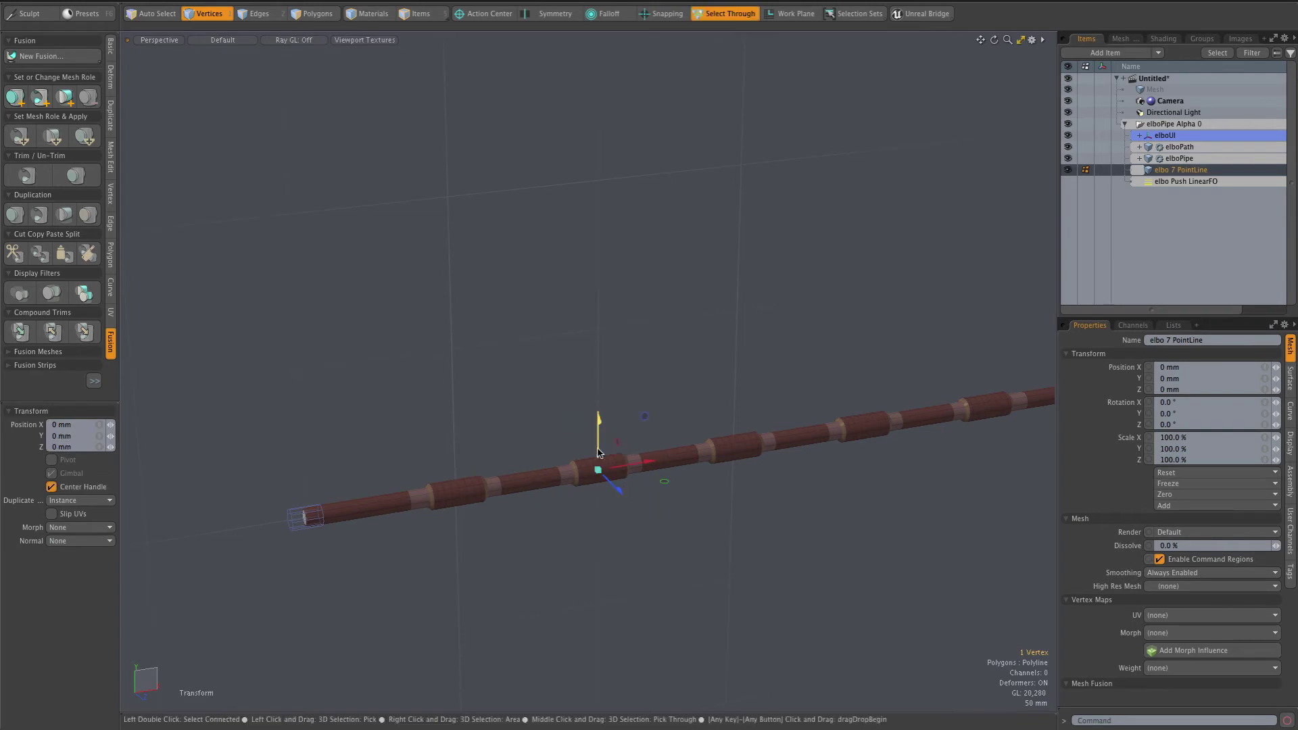
{"action": "left_click_drag", "start_coordinate": [599, 426], "coordinate": [598, 263]}
{"action": "scroll", "coordinate": [637, 304], "scroll_direction": "up", "scroll_amount": 3}
{"action": "scroll", "coordinate": [638, 304], "scroll_direction": "up", "scroll_amount": 4}
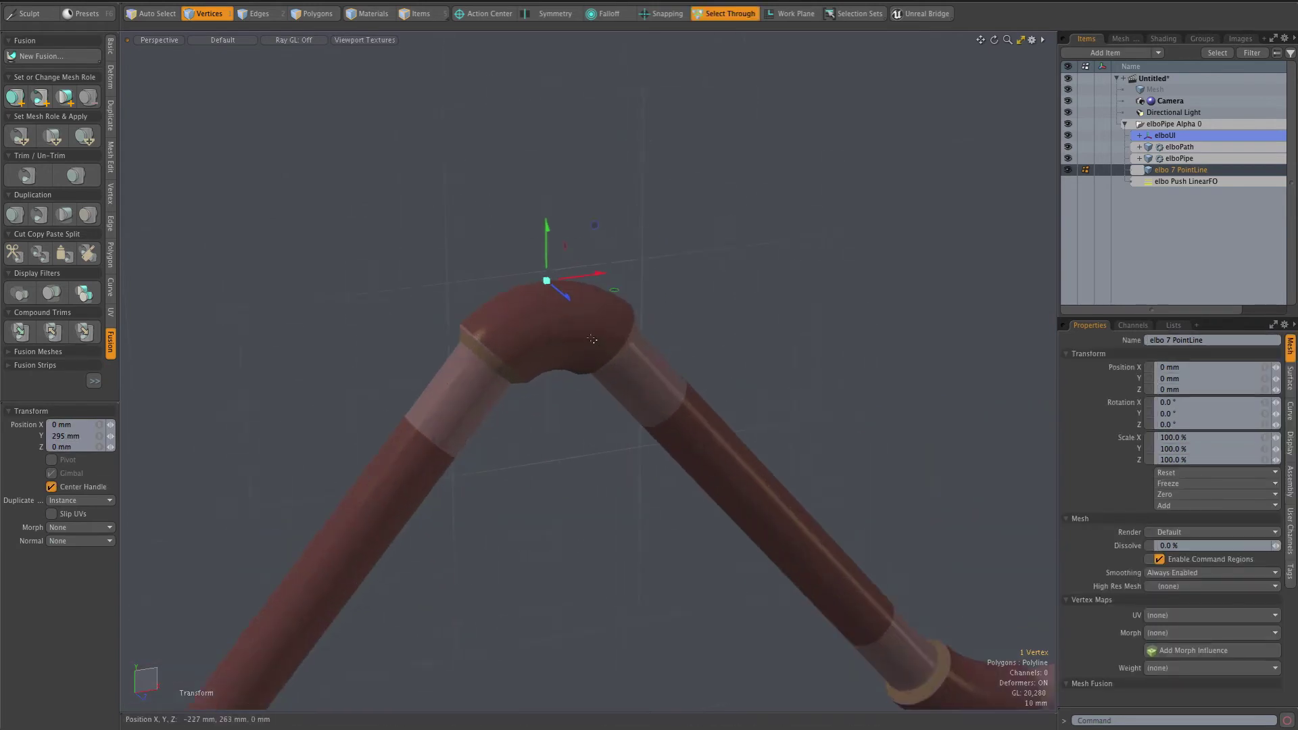
{"action": "scroll", "coordinate": [592, 340], "scroll_direction": "up", "scroll_amount": 1}
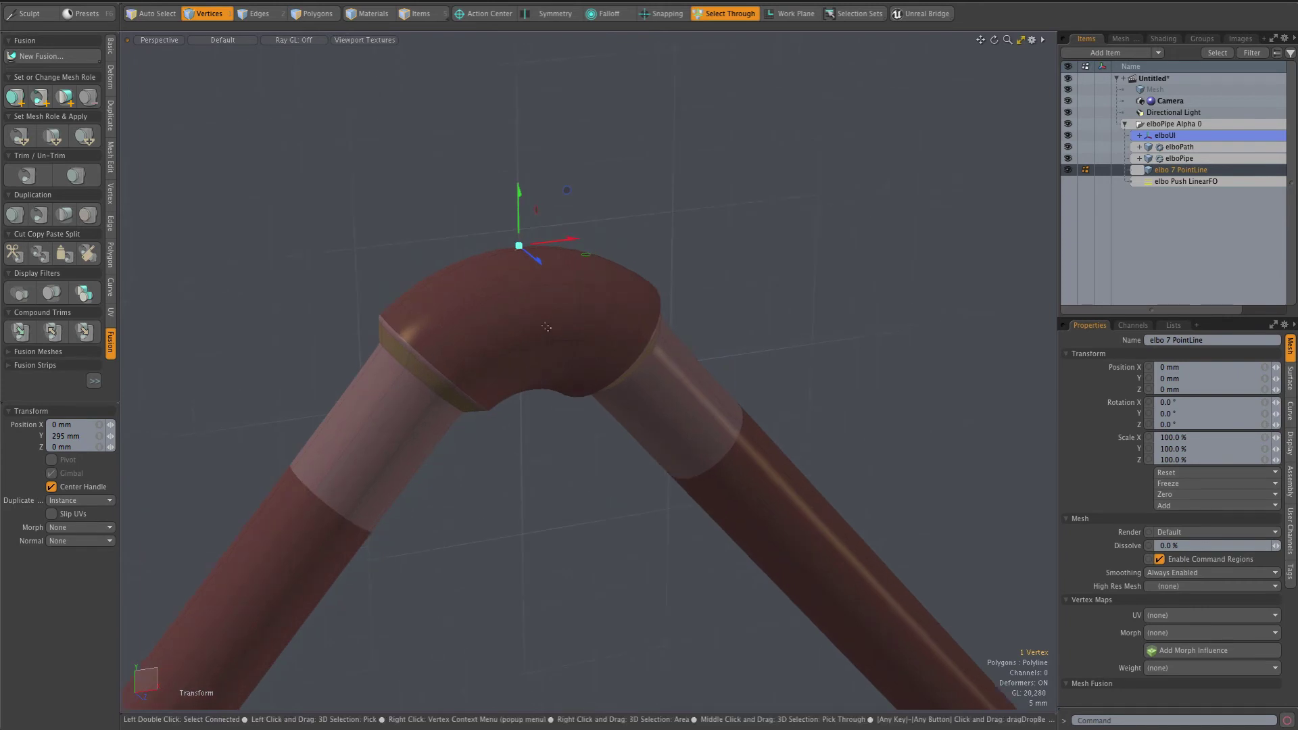
Step: Raise the path's last three points together along Y, and raise the end point alone by about 474 mm more
{"action": "scroll", "coordinate": [649, 369], "scroll_direction": "down", "scroll_amount": 1}
{"action": "scroll", "coordinate": [649, 368], "scroll_direction": "down", "scroll_amount": 2}
{"action": "scroll", "coordinate": [693, 398], "scroll_direction": "down", "scroll_amount": 1}
{"action": "scroll", "coordinate": [693, 397], "scroll_direction": "down", "scroll_amount": 1}
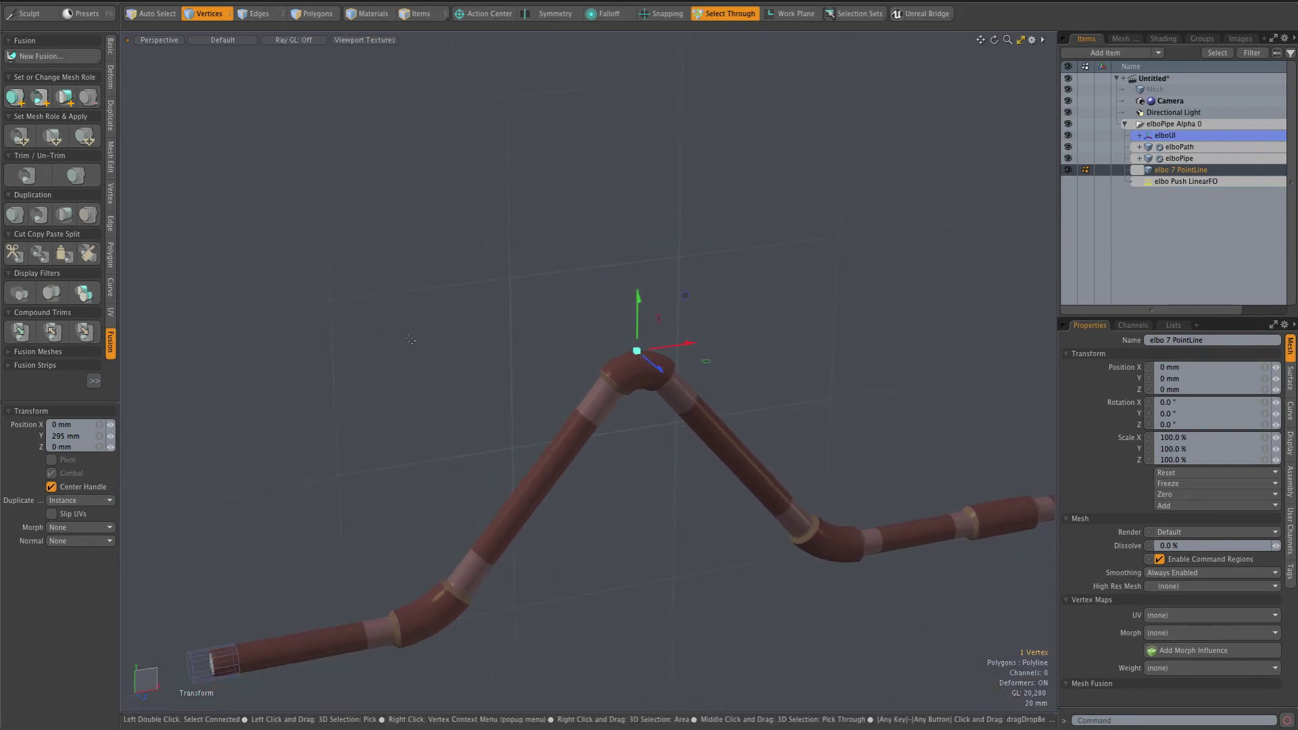
{"action": "scroll", "coordinate": [410, 340], "scroll_direction": "down", "scroll_amount": 1}
{"action": "scroll", "coordinate": [410, 340], "scroll_direction": "down", "scroll_amount": 1}
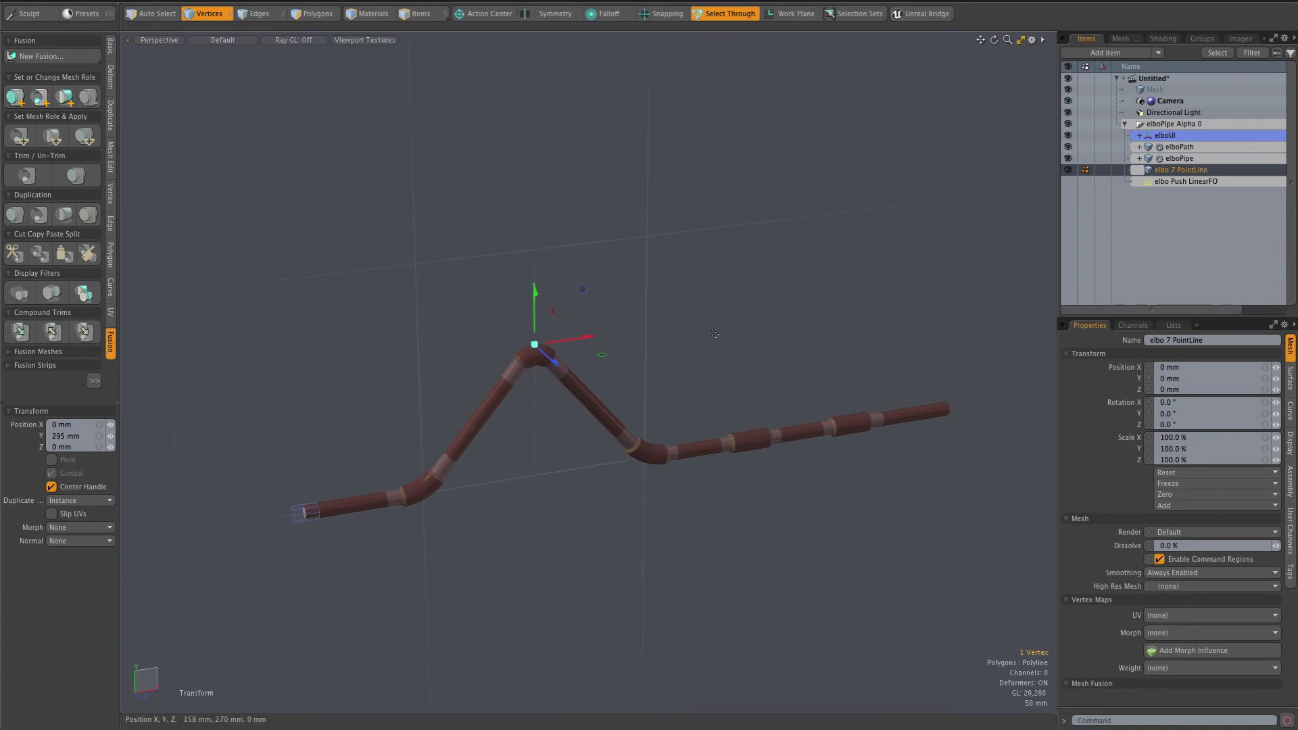
{"action": "right_click_drag", "start_coordinate": [706, 331], "coordinate": [981, 489]}
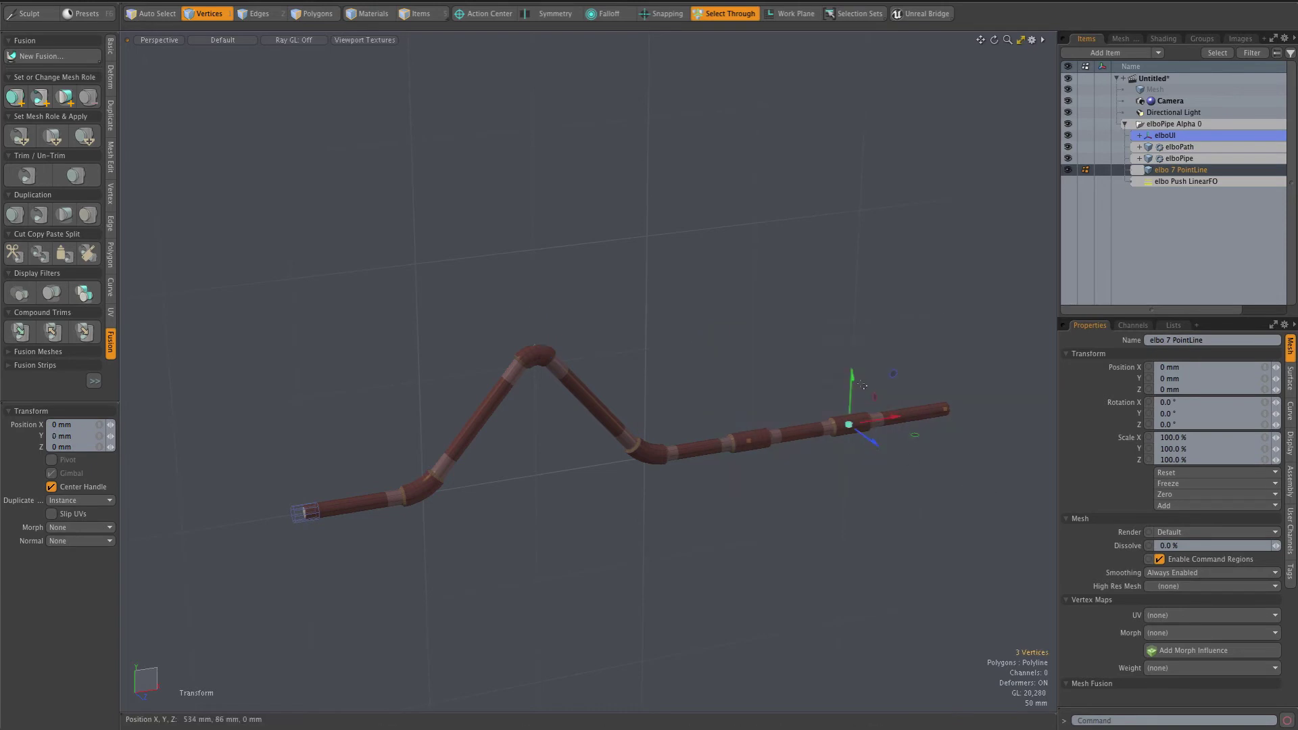
{"action": "left_click_drag", "start_coordinate": [854, 384], "coordinate": [854, 277]}
{"action": "right_click_drag", "start_coordinate": [909, 207], "coordinate": [985, 395]}
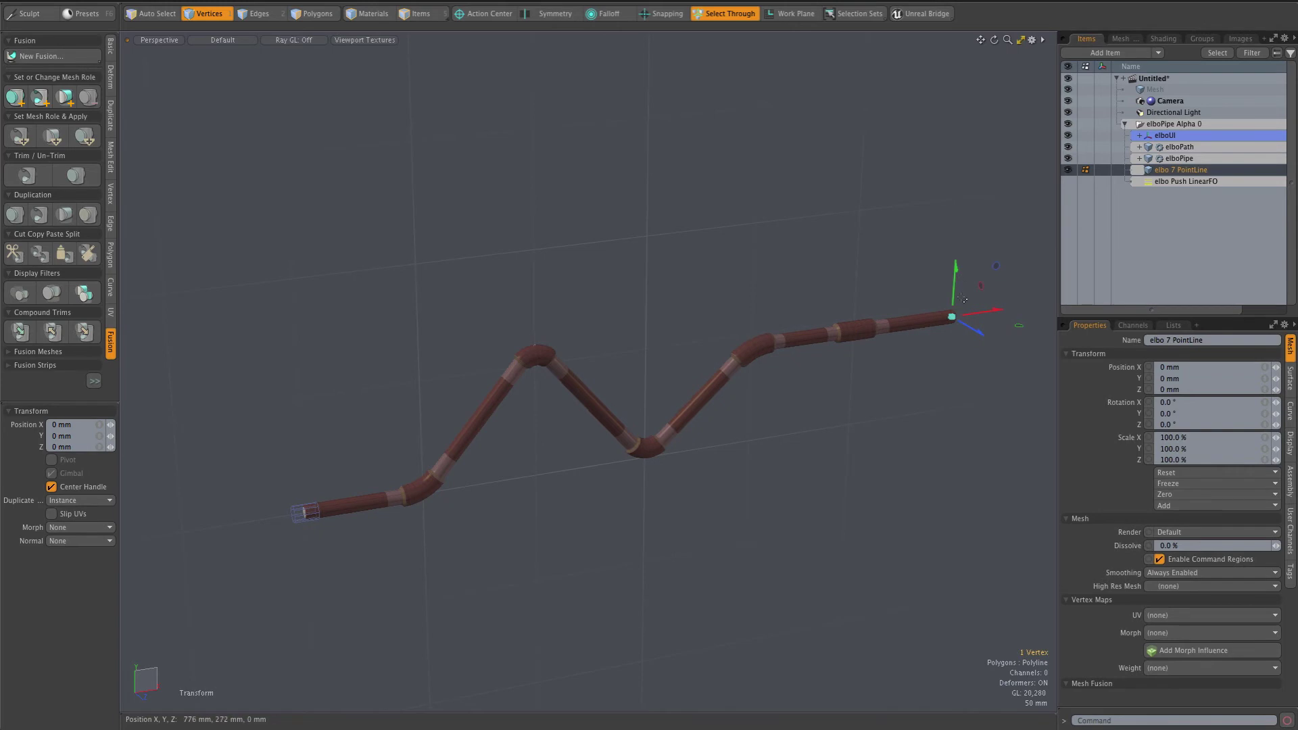
{"action": "left_click_drag", "start_coordinate": [956, 282], "coordinate": [968, 75]}
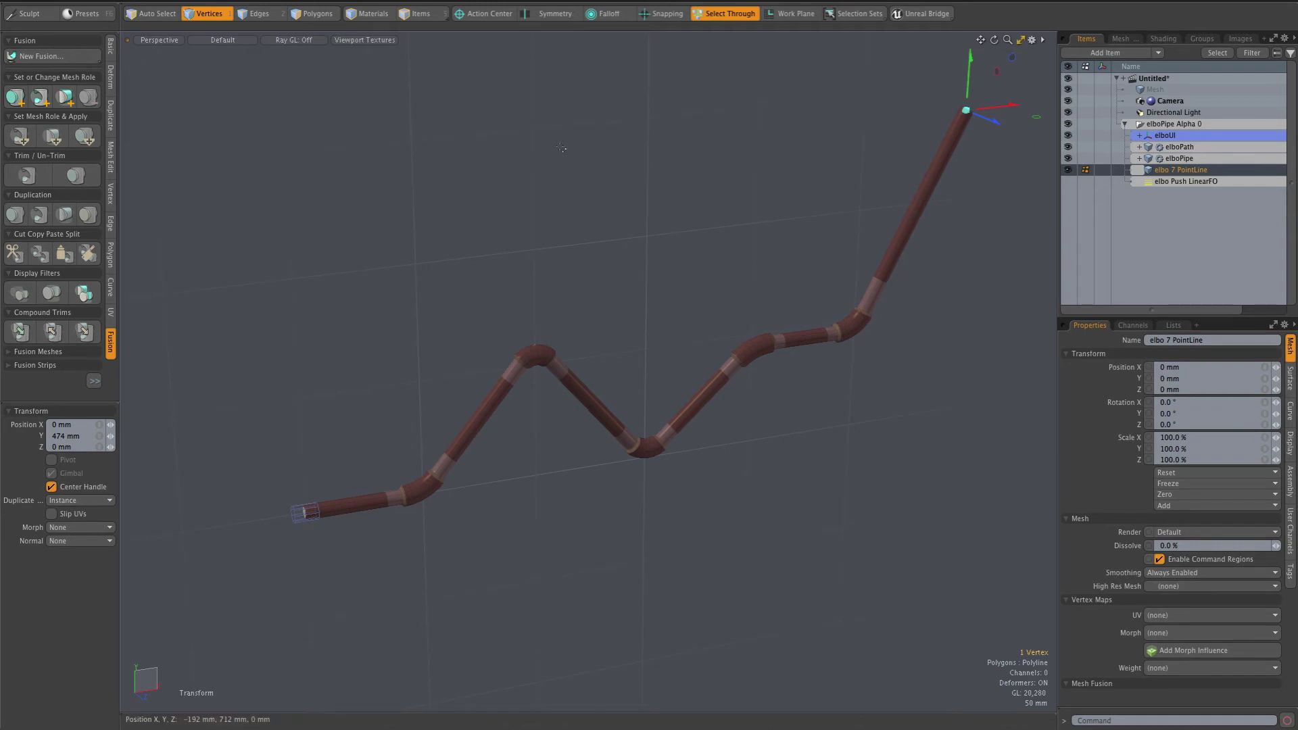
Step: Add a point on the path's last segment at about 55.56 % of its length
{"action": "left_click", "coordinate": [111, 224]}
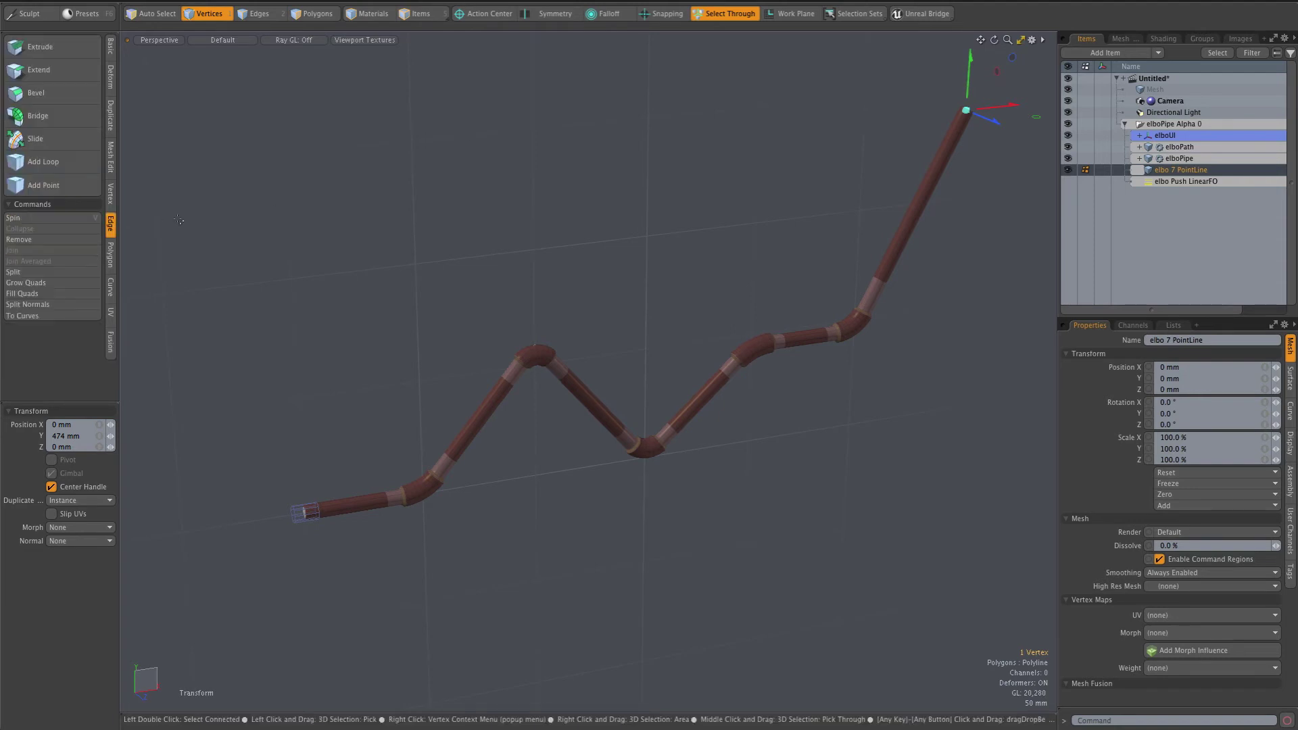
{"action": "left_click", "coordinate": [43, 185]}
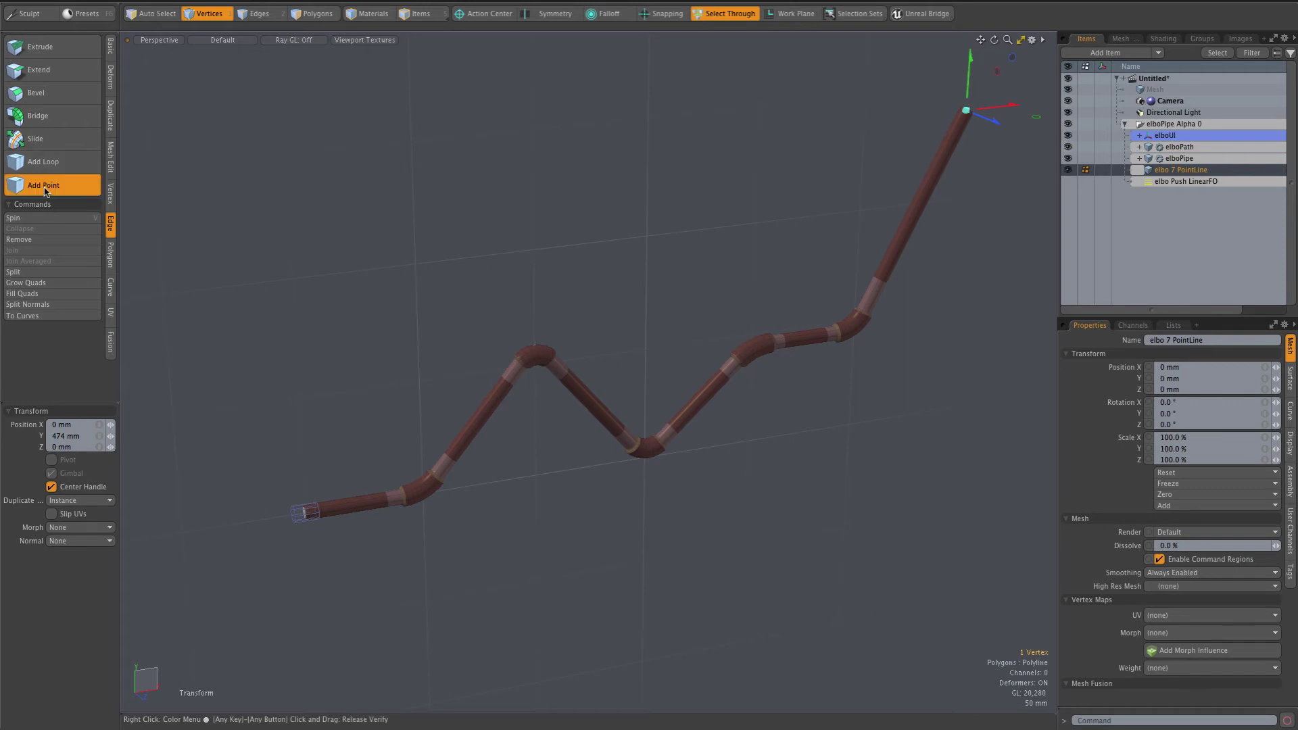
{"action": "left_click", "coordinate": [915, 213]}
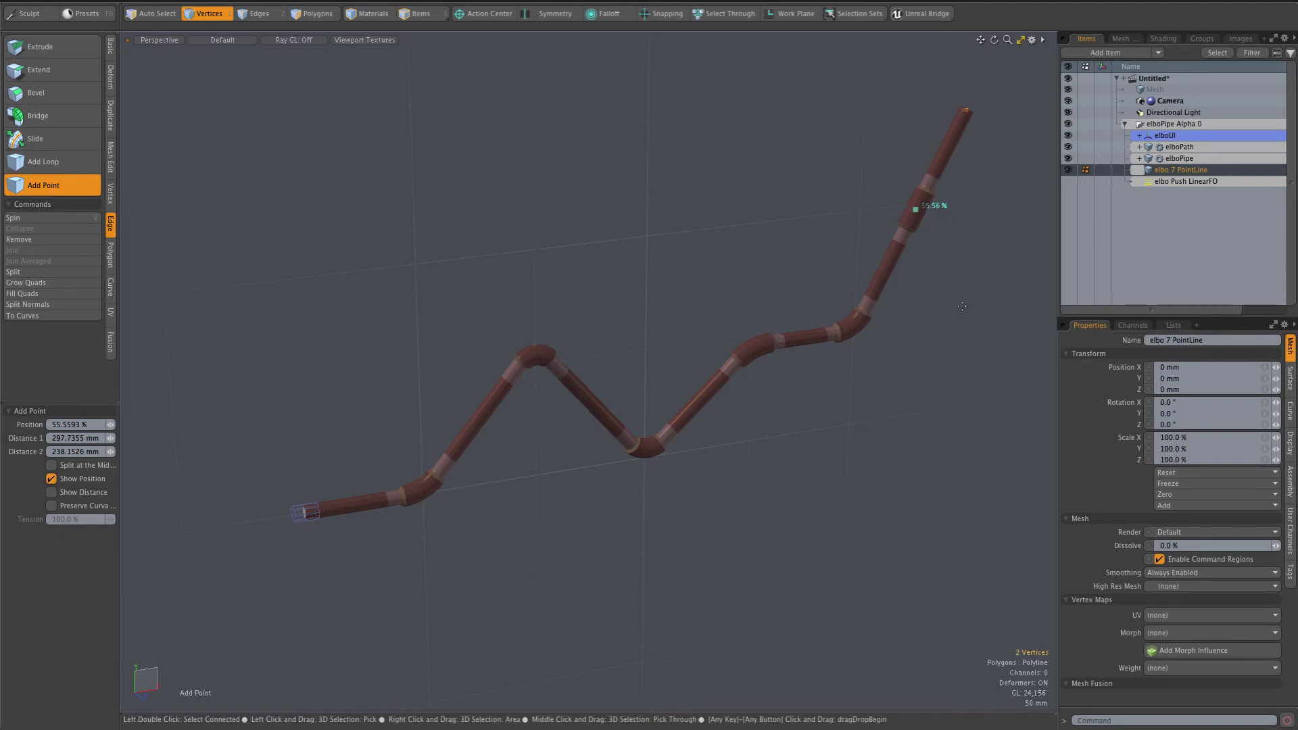
Step: Try moving the two selected vertices at the end of the pipe path together along the Z axis
{"action": "scroll", "coordinate": [973, 286], "scroll_direction": "up", "scroll_amount": 8}
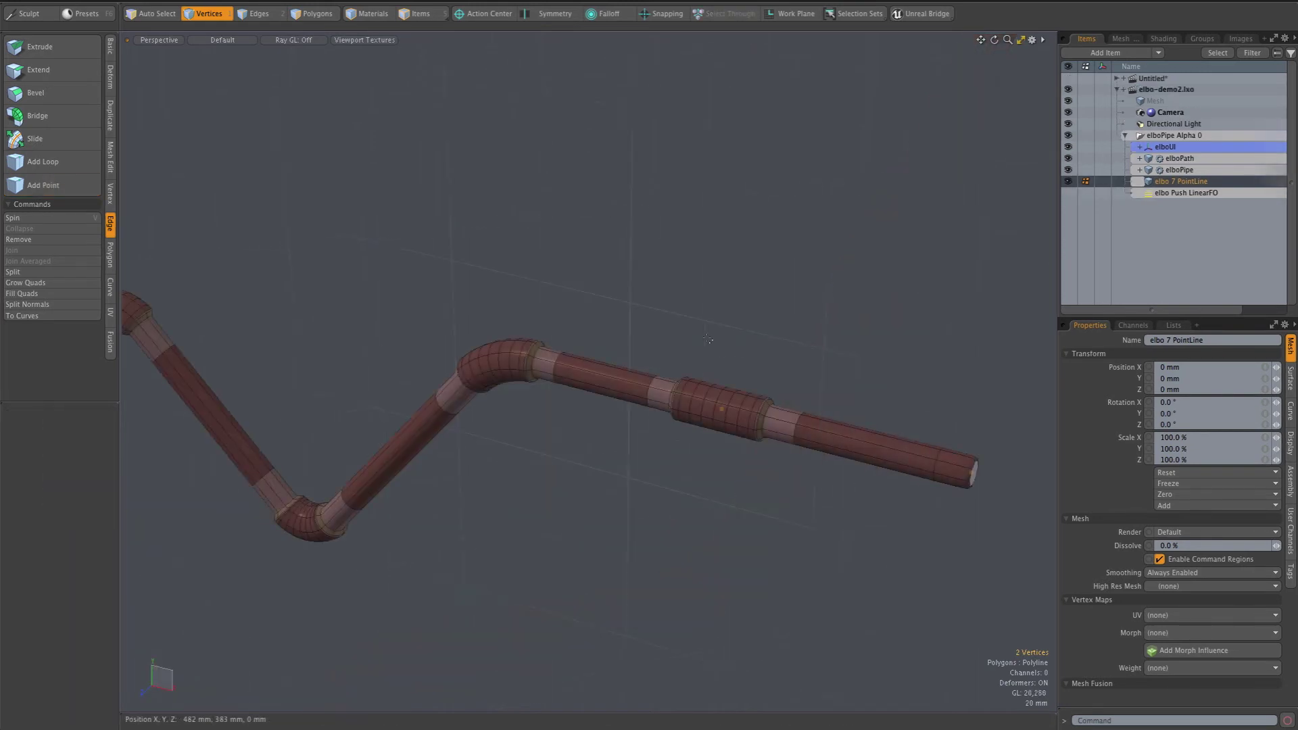
{"action": "key", "text": "w"}
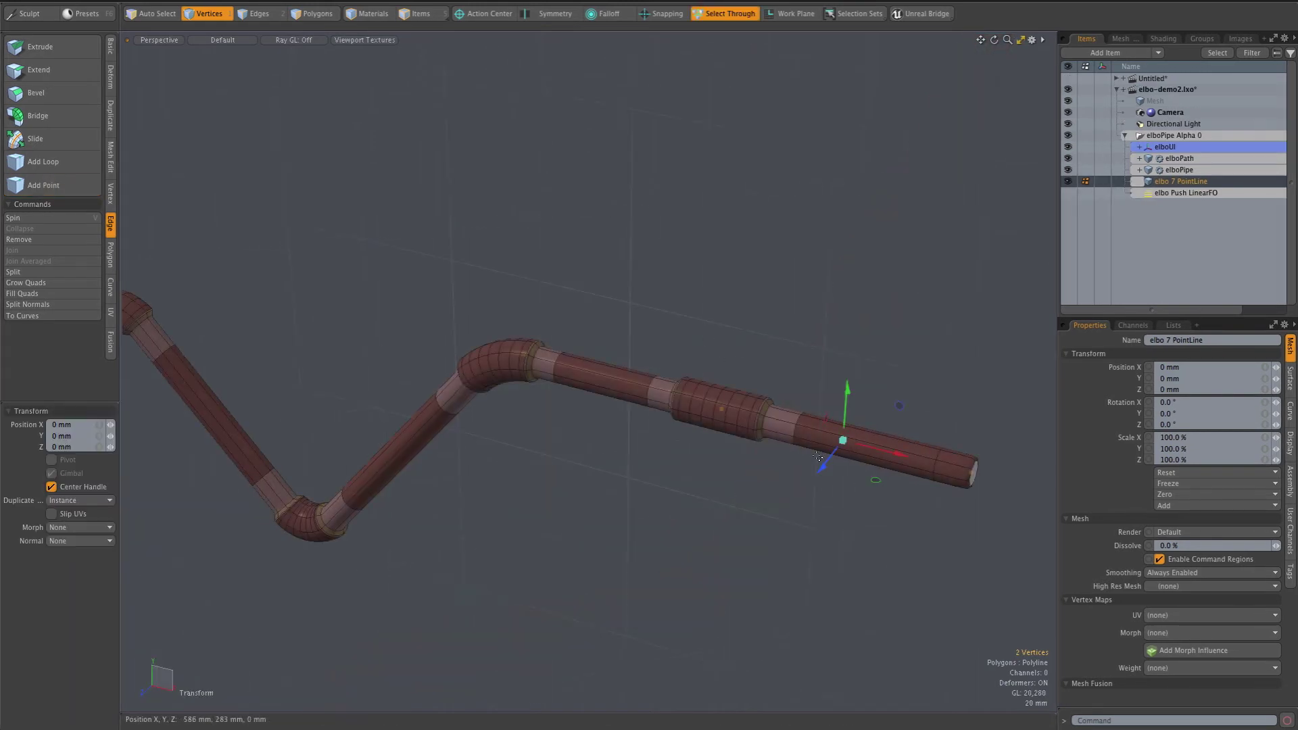
{"action": "mouse_move", "coordinate": [821, 473]}
{"action": "left_mouse_down"}
{"action": "mouse_move", "coordinate": [916, 346]}
{"action": "mouse_move", "coordinate": [684, 649]}
{"action": "mouse_move", "coordinate": [922, 342]}
{"action": "mouse_move", "coordinate": [806, 486]}
{"action": "left_mouse_up"}
{"action": "left_click_drag", "start_coordinate": [806, 487], "coordinate": [783, 520]}
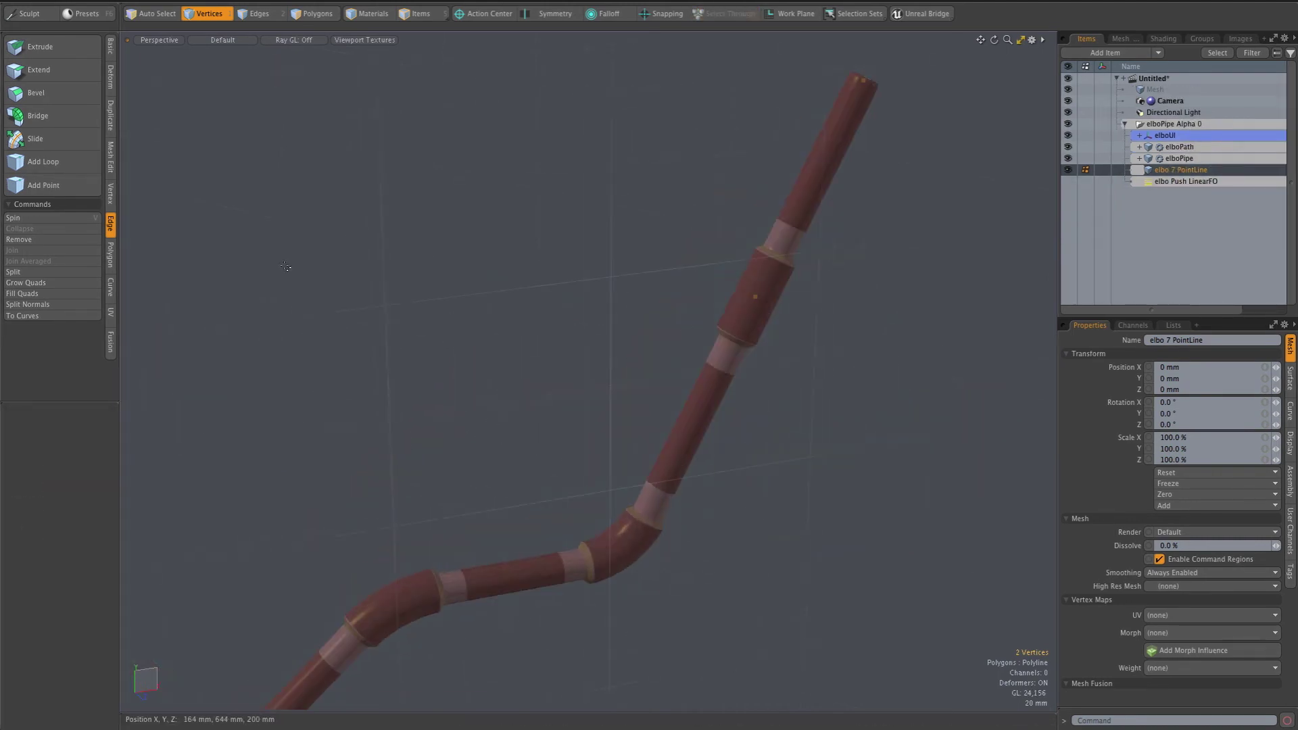
Step: Select the elboUI locator at the pipe's start and reposition its User Channels form lower in the viewport
{"action": "scroll", "coordinate": [324, 304], "scroll_direction": "down", "scroll_amount": 3}
{"action": "left_click_drag", "start_coordinate": [324, 303], "coordinate": [909, 276], "text": "alt+shift"}
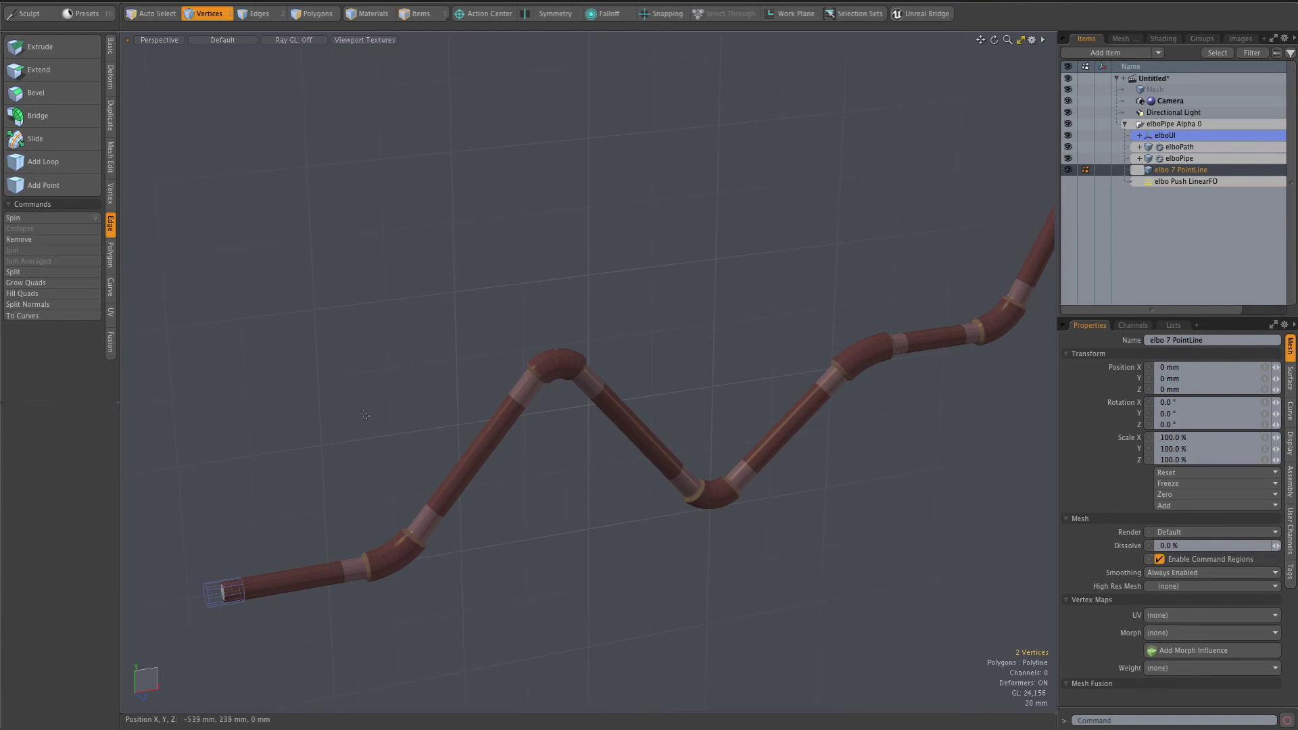
{"action": "left_click", "coordinate": [1163, 138]}
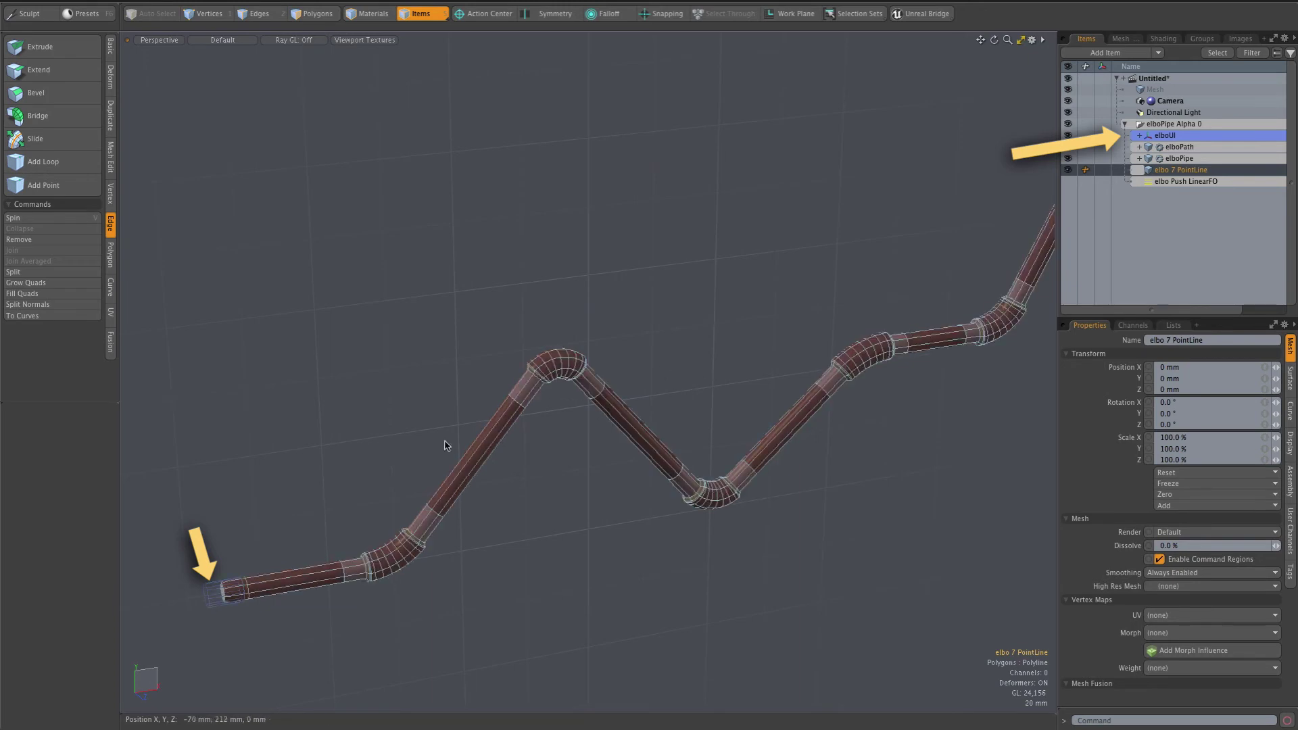
{"action": "left_click", "coordinate": [216, 600]}
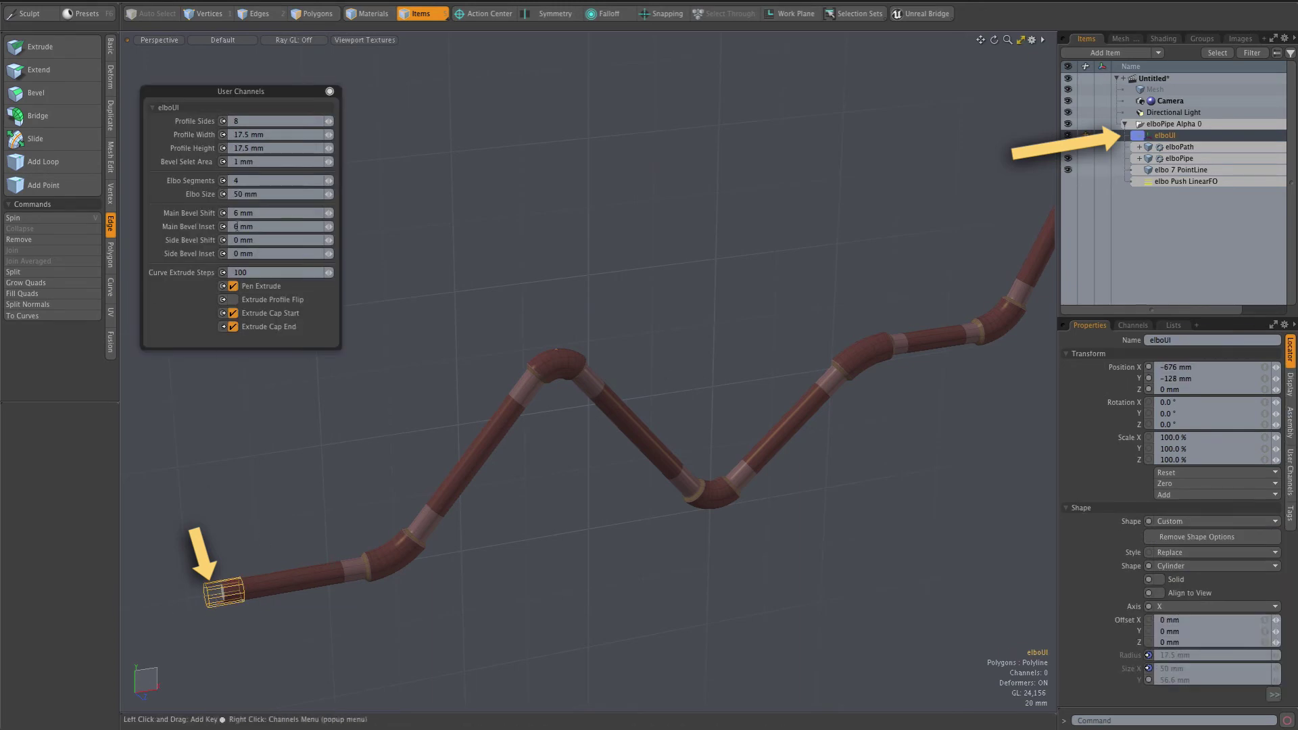
{"action": "left_click_drag", "start_coordinate": [244, 98], "coordinate": [259, 196]}
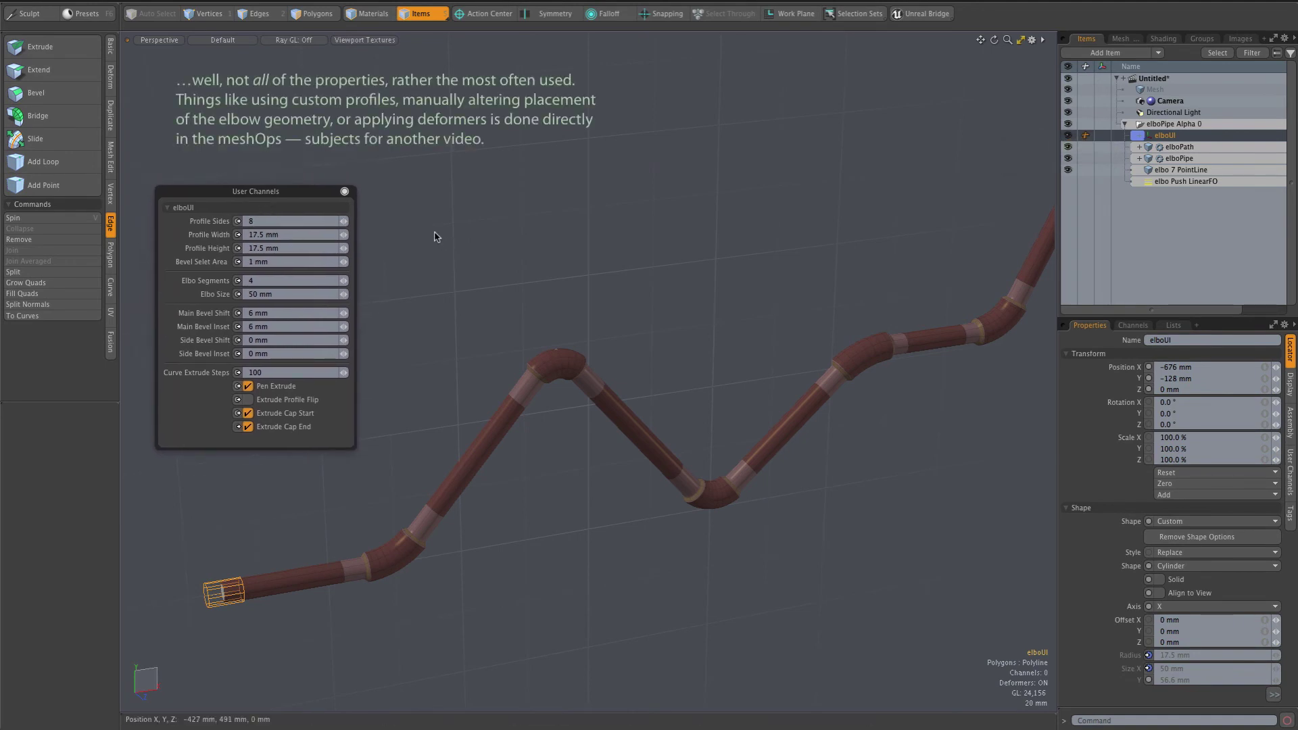
Step: Try other Profile Sides values on the pipe and leave the channel at 8
{"action": "scroll", "coordinate": [449, 237], "scroll_direction": "up", "scroll_amount": 1}
{"action": "scroll", "coordinate": [529, 475], "scroll_direction": "up", "scroll_amount": 3}
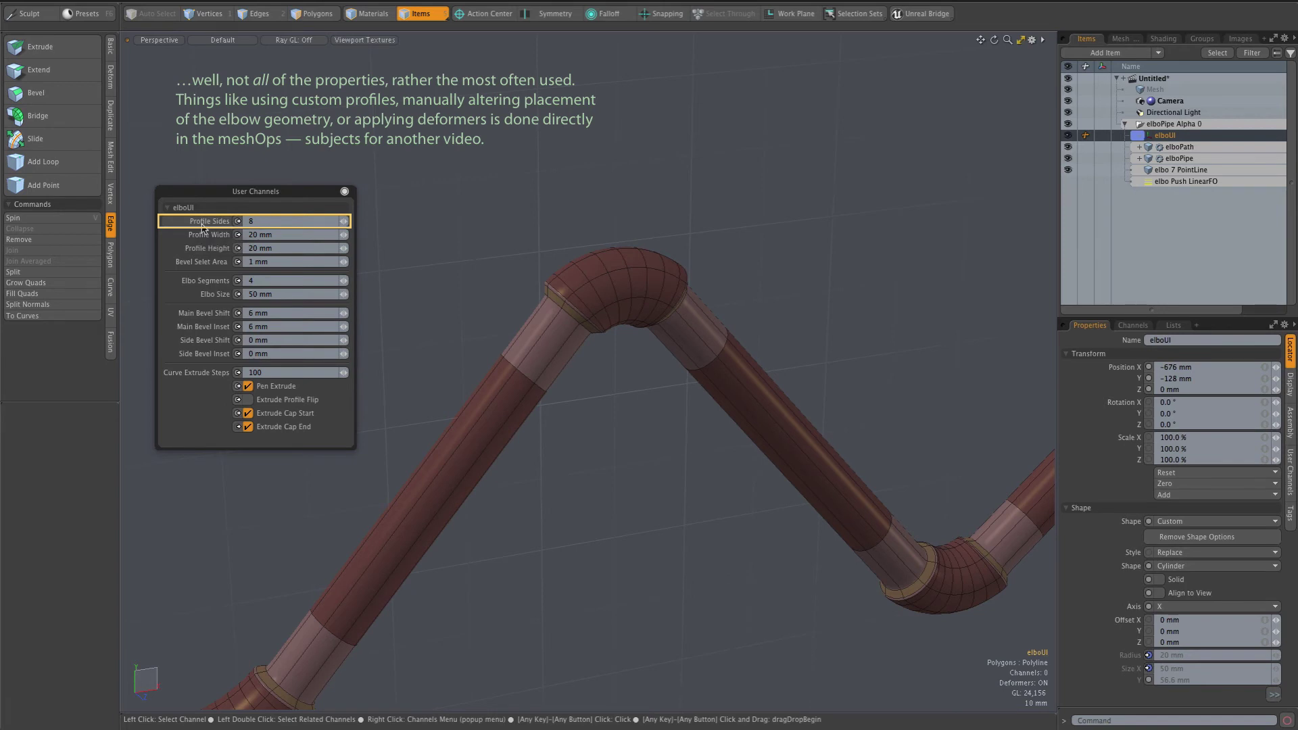
{"action": "left_click", "coordinate": [342, 225]}
{"action": "left_click", "coordinate": [342, 226]}
{"action": "left_click", "coordinate": [344, 223]}
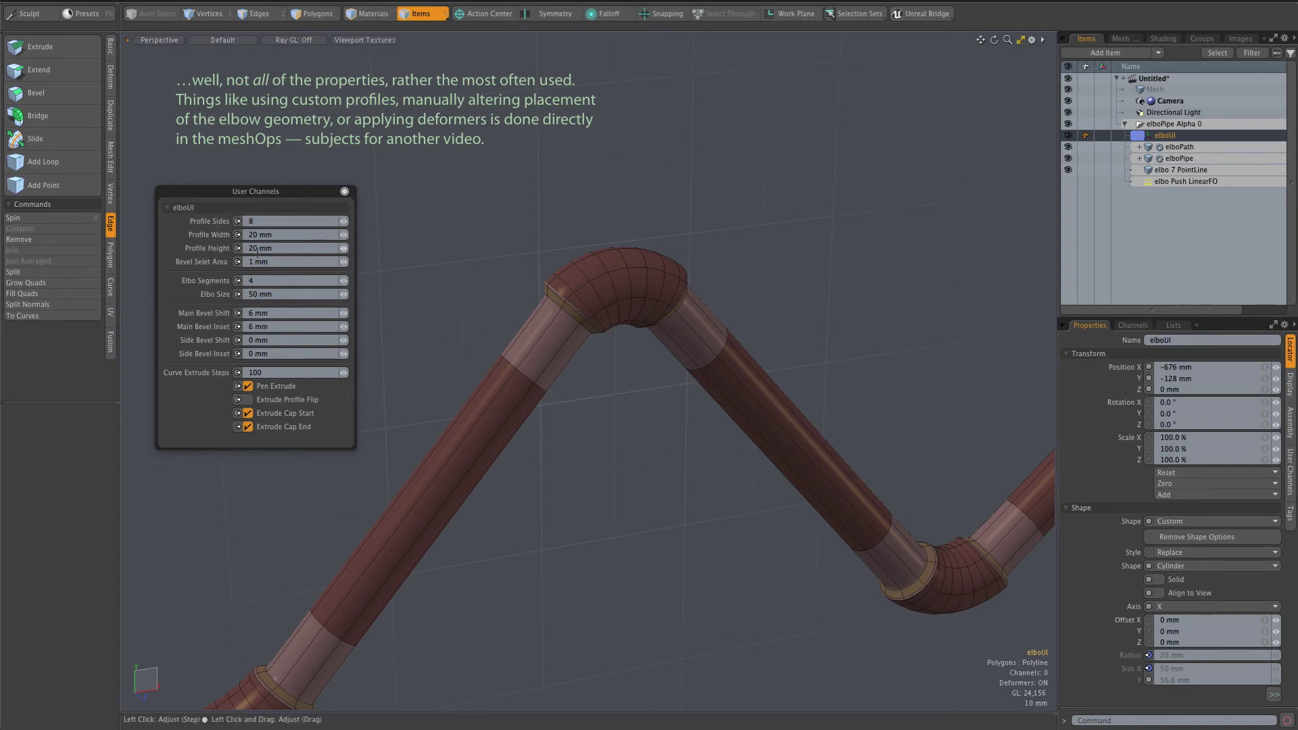
Step: Reduce Profile Width and Profile Height together to 4.5 mm with Channel Haul
{"action": "left_click", "coordinate": [209, 242]}
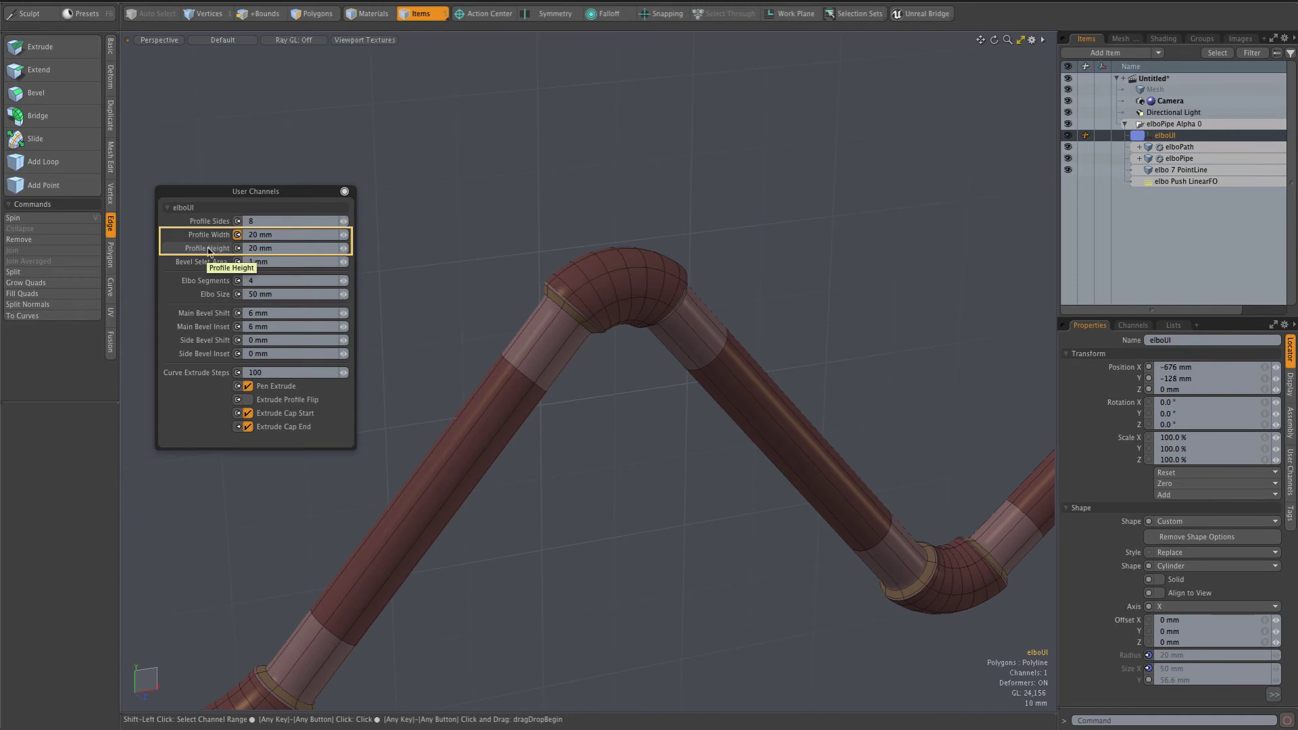
{"action": "left_click", "coordinate": [208, 249], "text": "shift"}
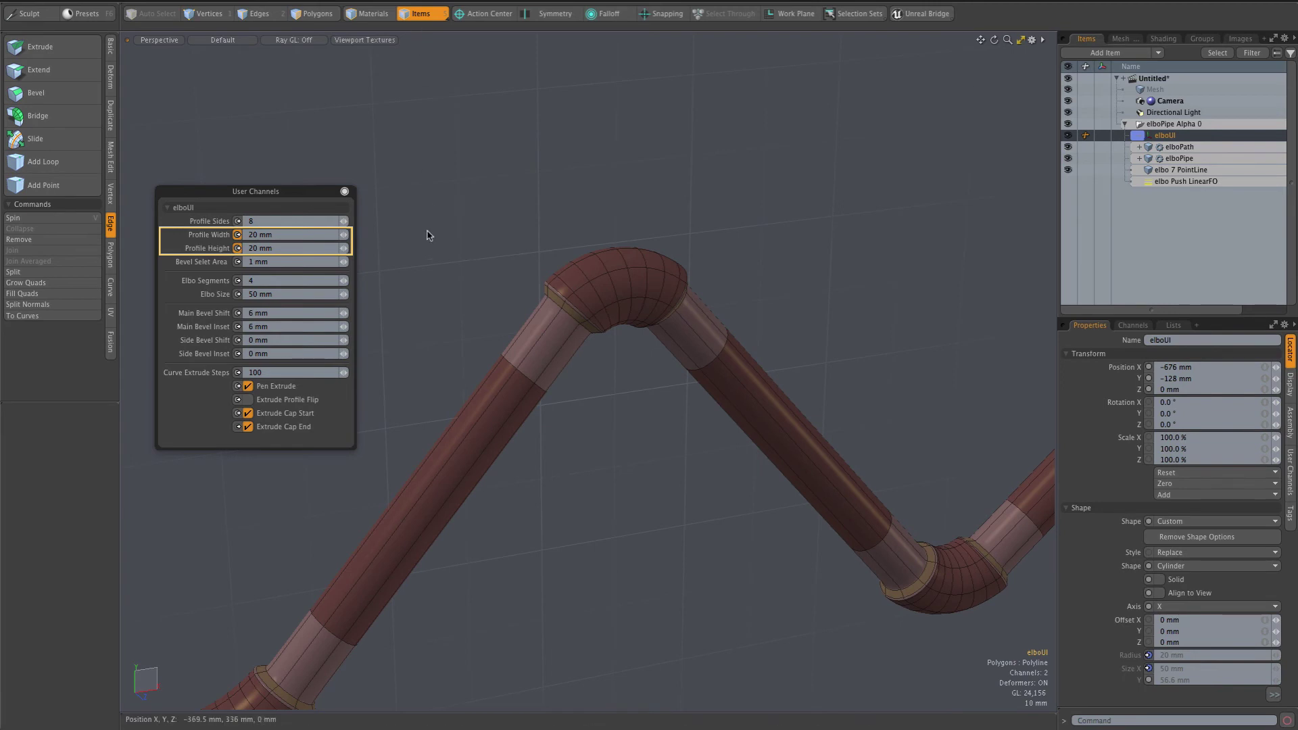
{"action": "key", "text": "c"}
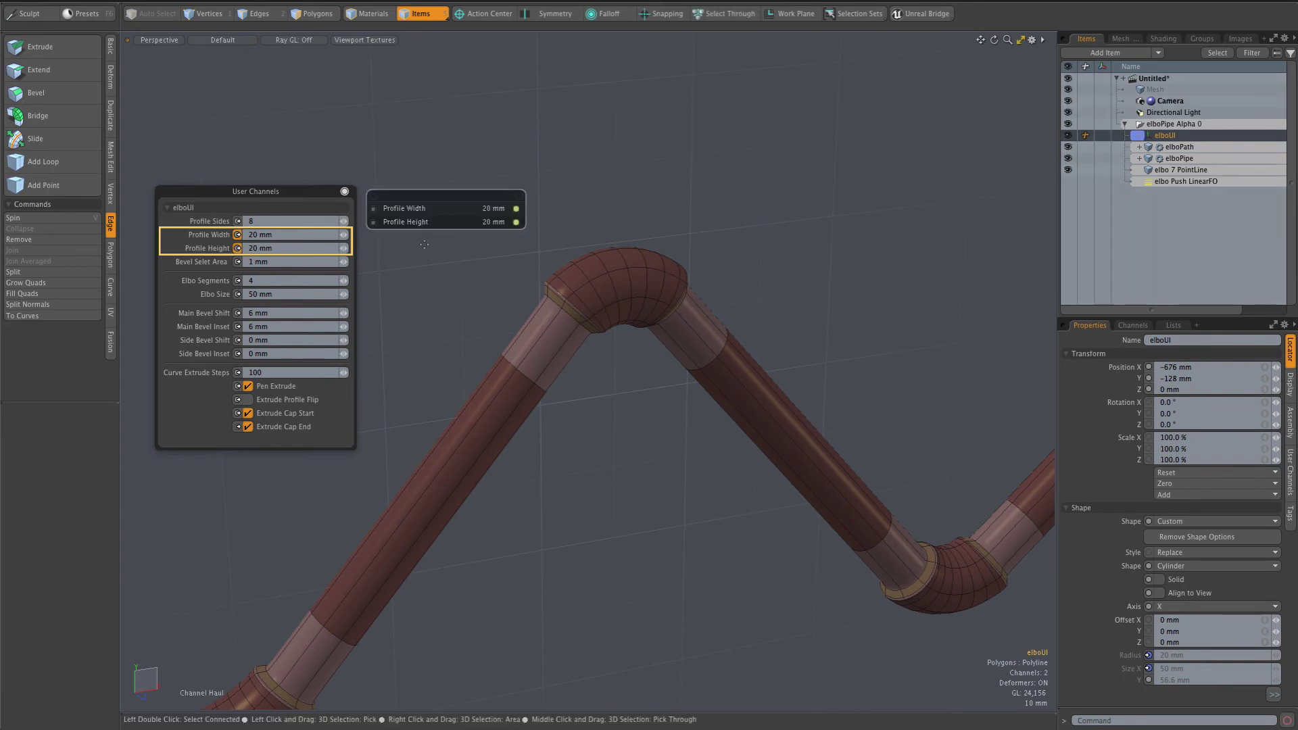
{"action": "left_click_drag", "start_coordinate": [457, 256], "coordinate": [356, 256]}
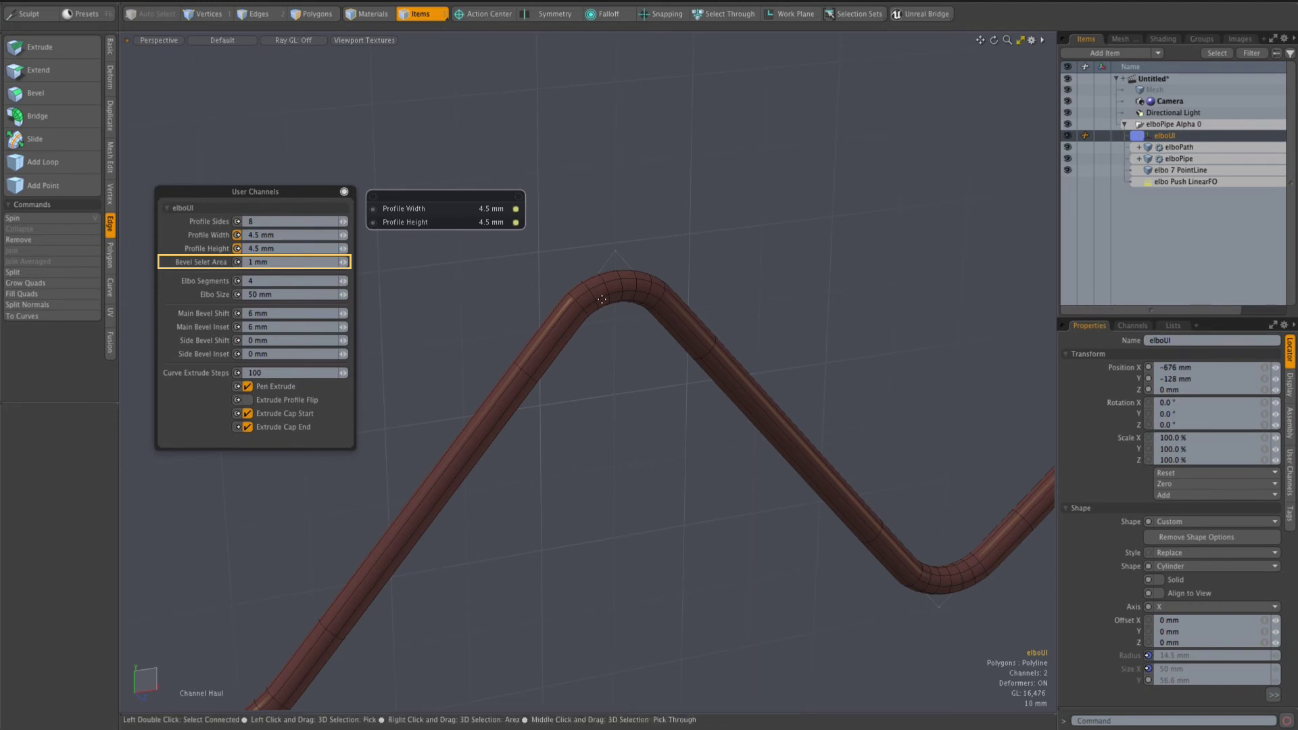
Step: Reduce the Bevel Selet Area channel to 900 um
{"action": "left_click", "coordinate": [343, 264]}
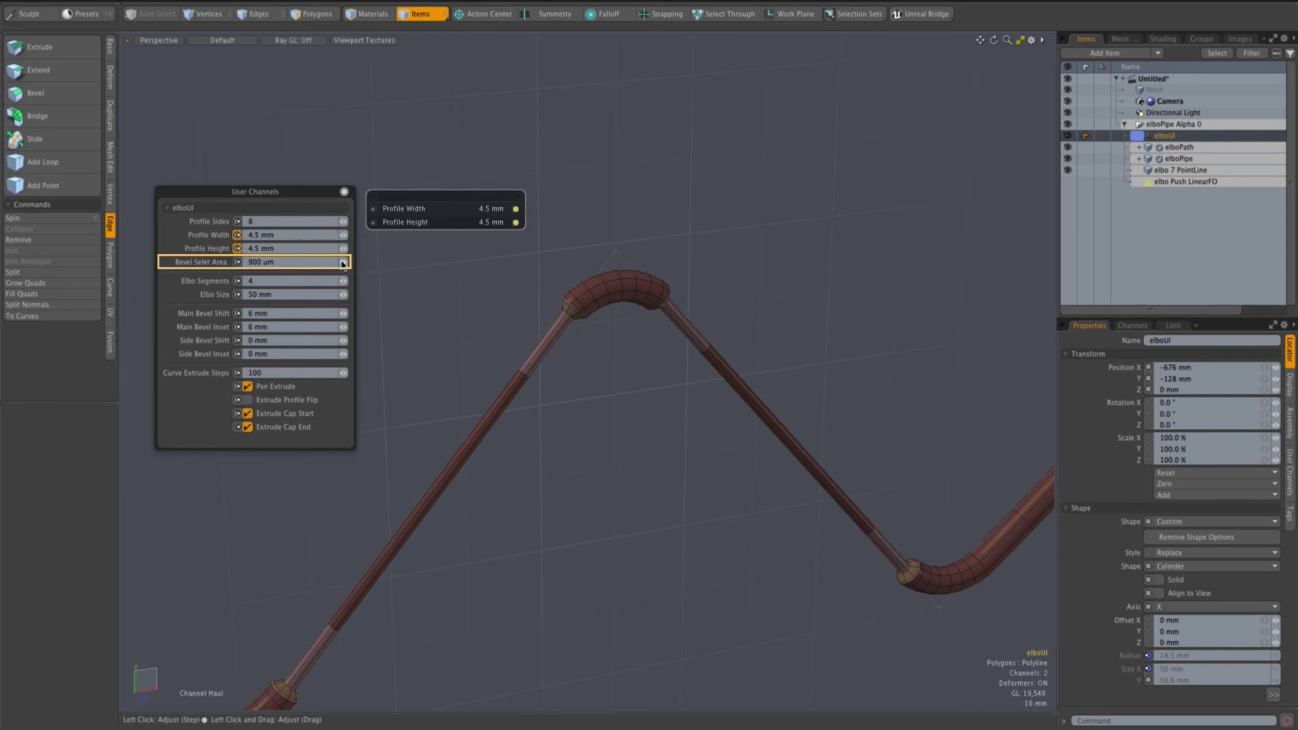
Step: Try Bevel Selet Area values along the pipe's elbows and lower the channel to 500 um
{"action": "left_click", "coordinate": [343, 264]}
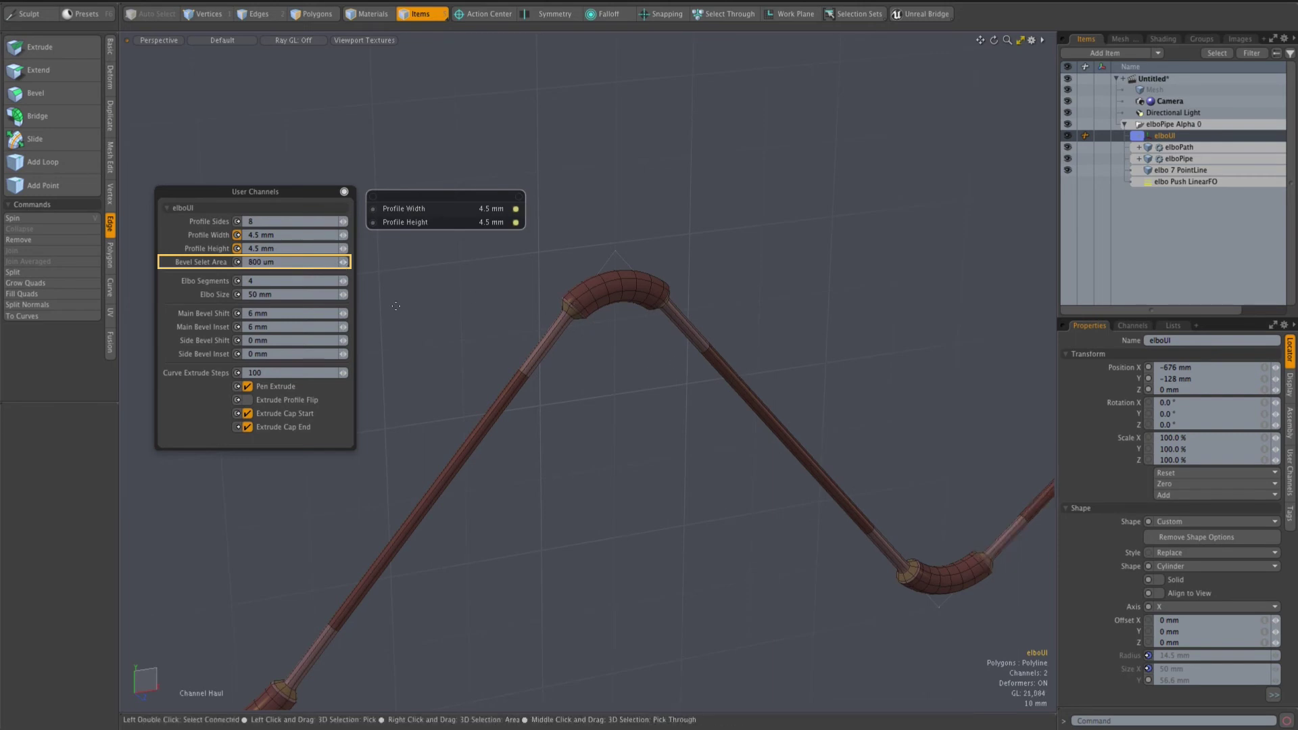
{"action": "left_click", "coordinate": [344, 263]}
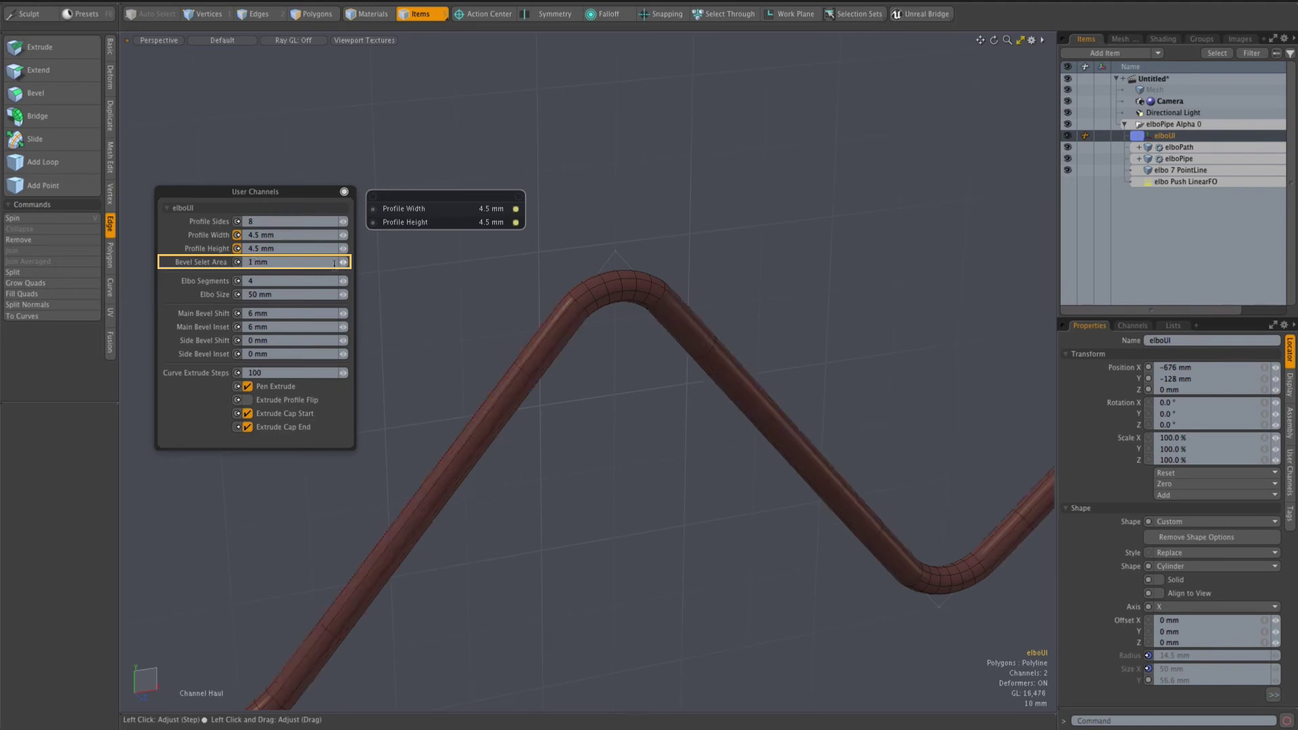
{"action": "double_click", "coordinate": [341, 263]}
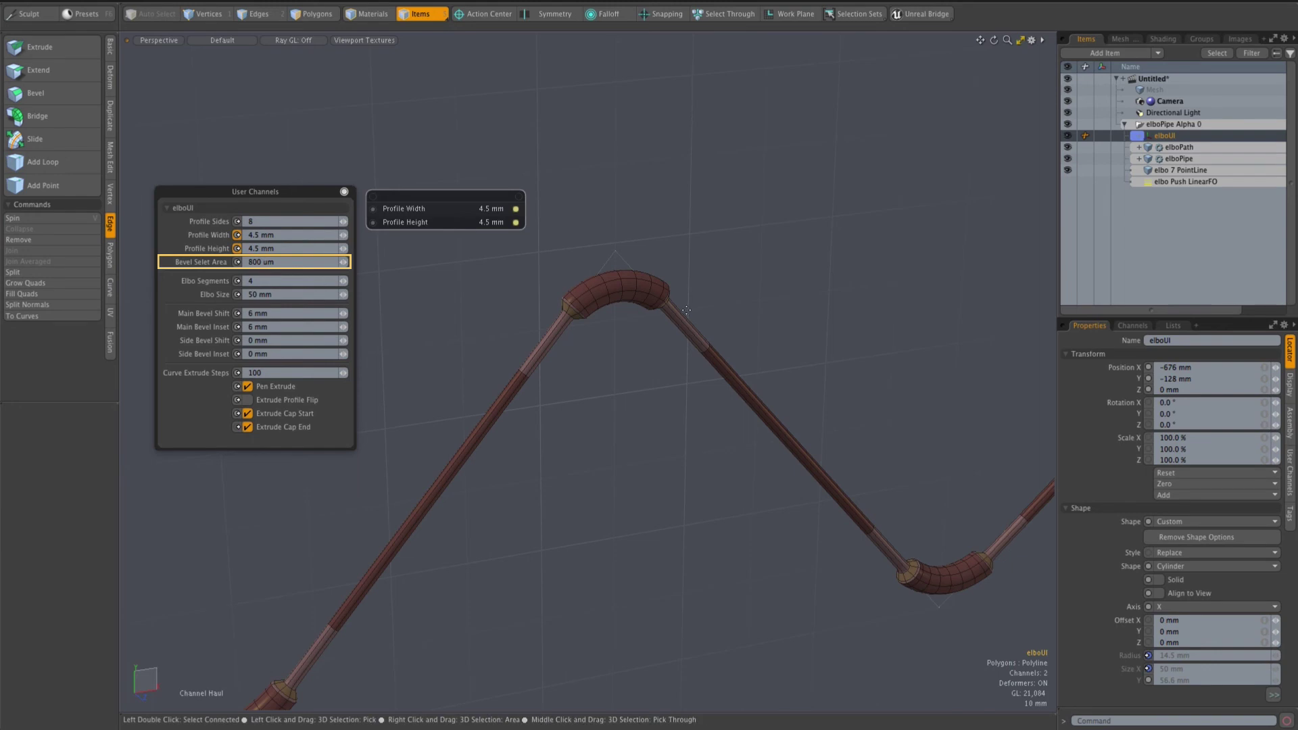
{"action": "scroll", "coordinate": [686, 309], "scroll_direction": "down", "scroll_amount": 5}
{"action": "scroll", "coordinate": [673, 320], "scroll_direction": "down", "scroll_amount": 1}
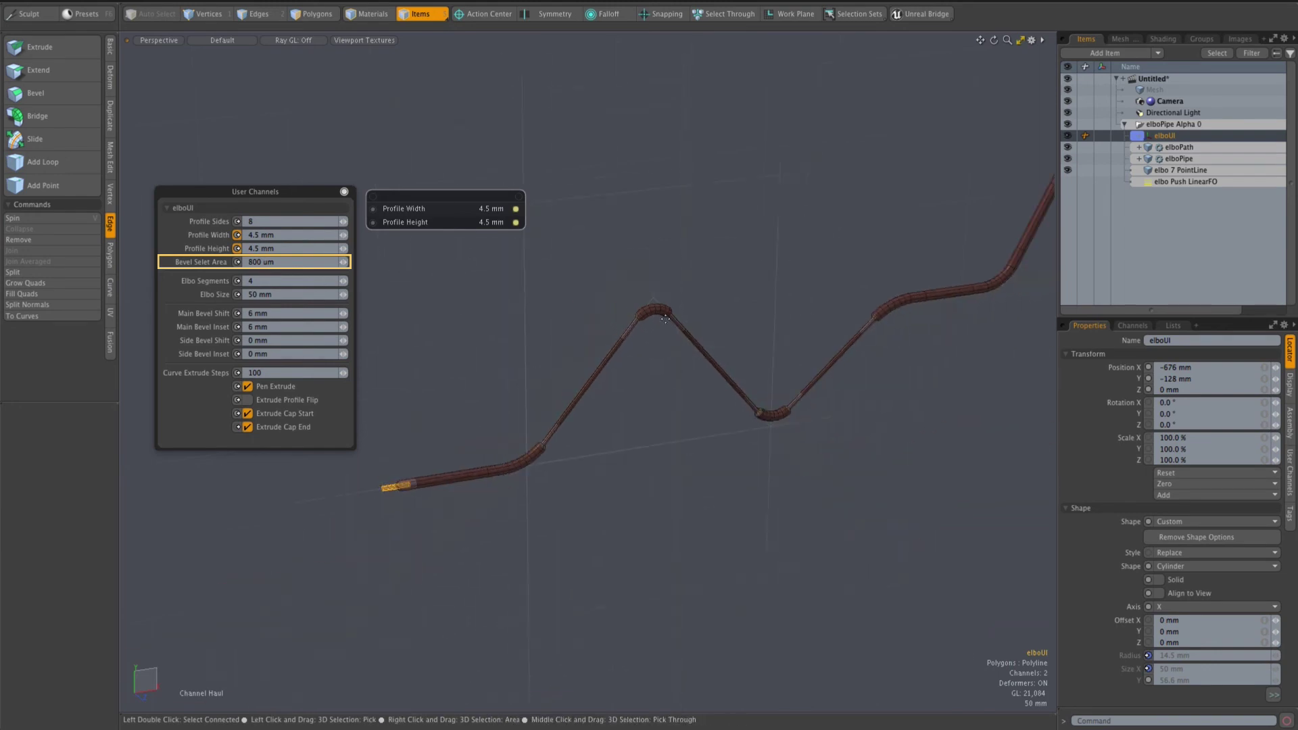
{"action": "left_click", "coordinate": [342, 264]}
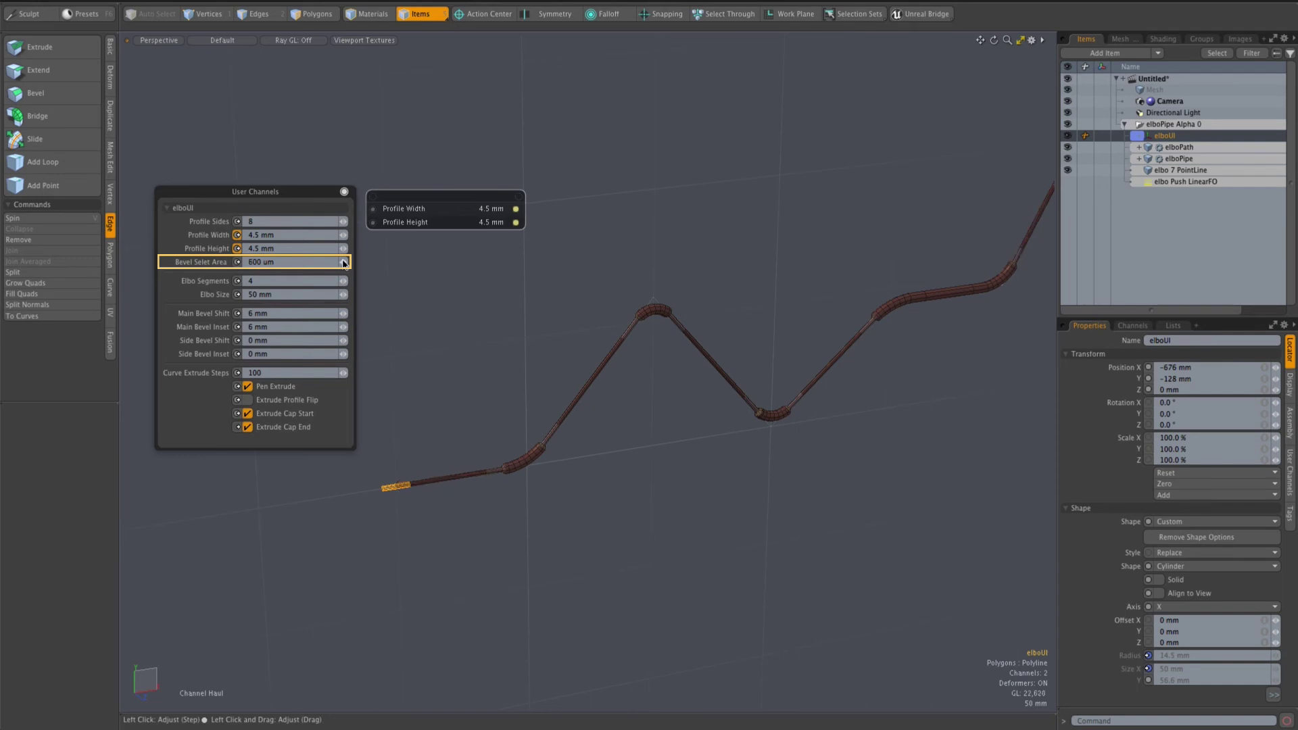
{"action": "left_click", "coordinate": [343, 264]}
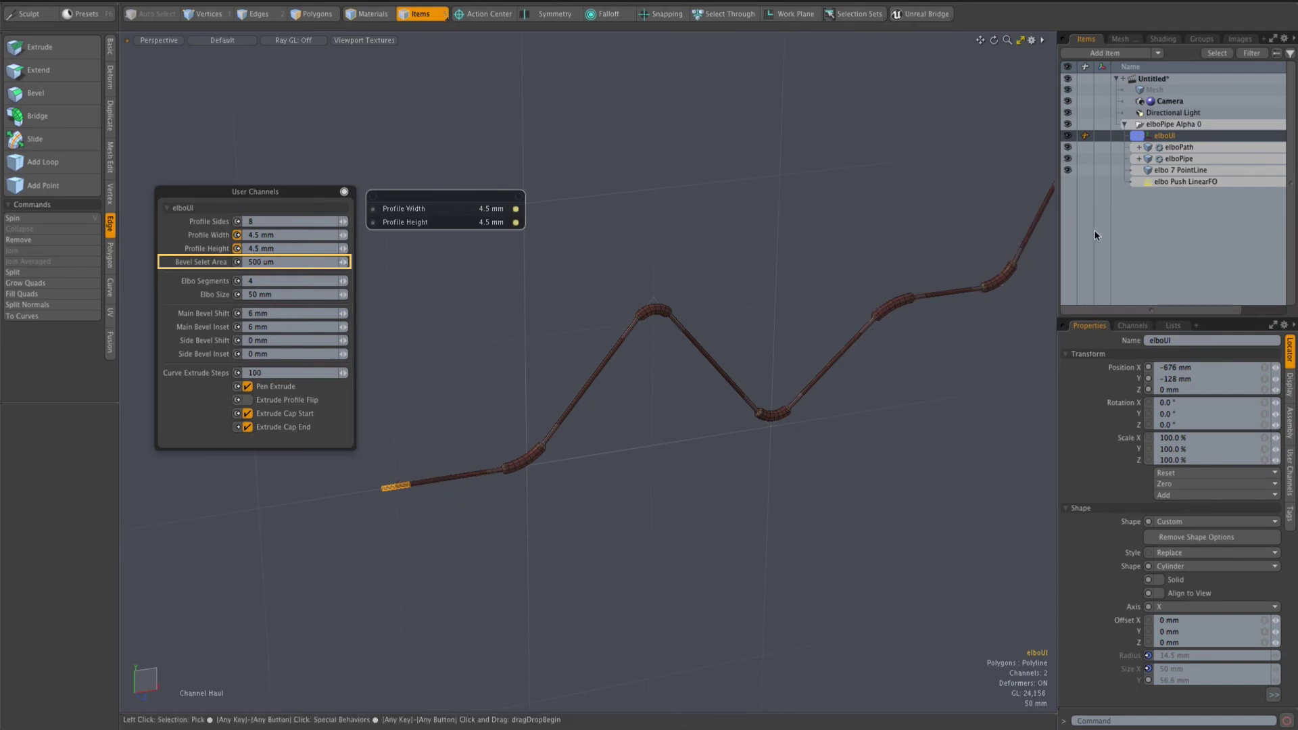
Step: Keep Elbo Segments at 4 and increase Elbo Size to 60.9 mm with Channel Haul
{"action": "scroll", "coordinate": [492, 306], "scroll_direction": "up", "scroll_amount": 6}
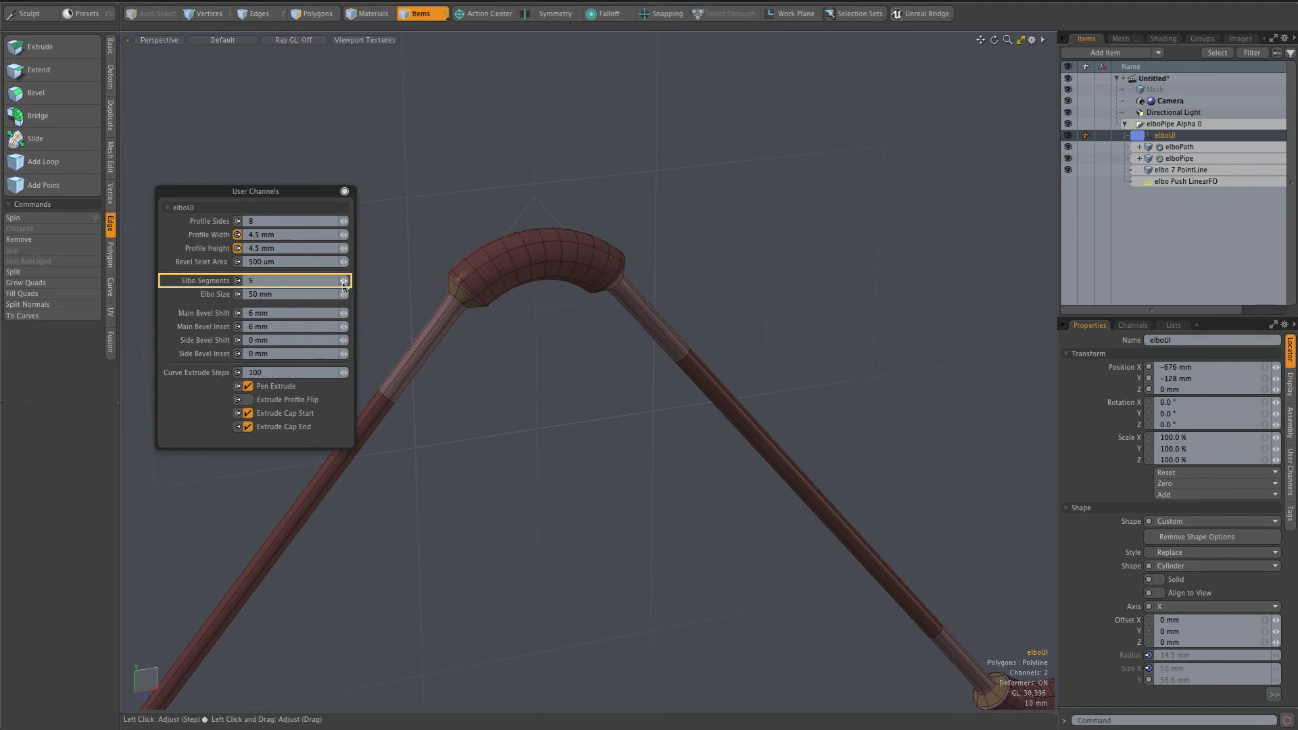
{"action": "left_click", "coordinate": [343, 281]}
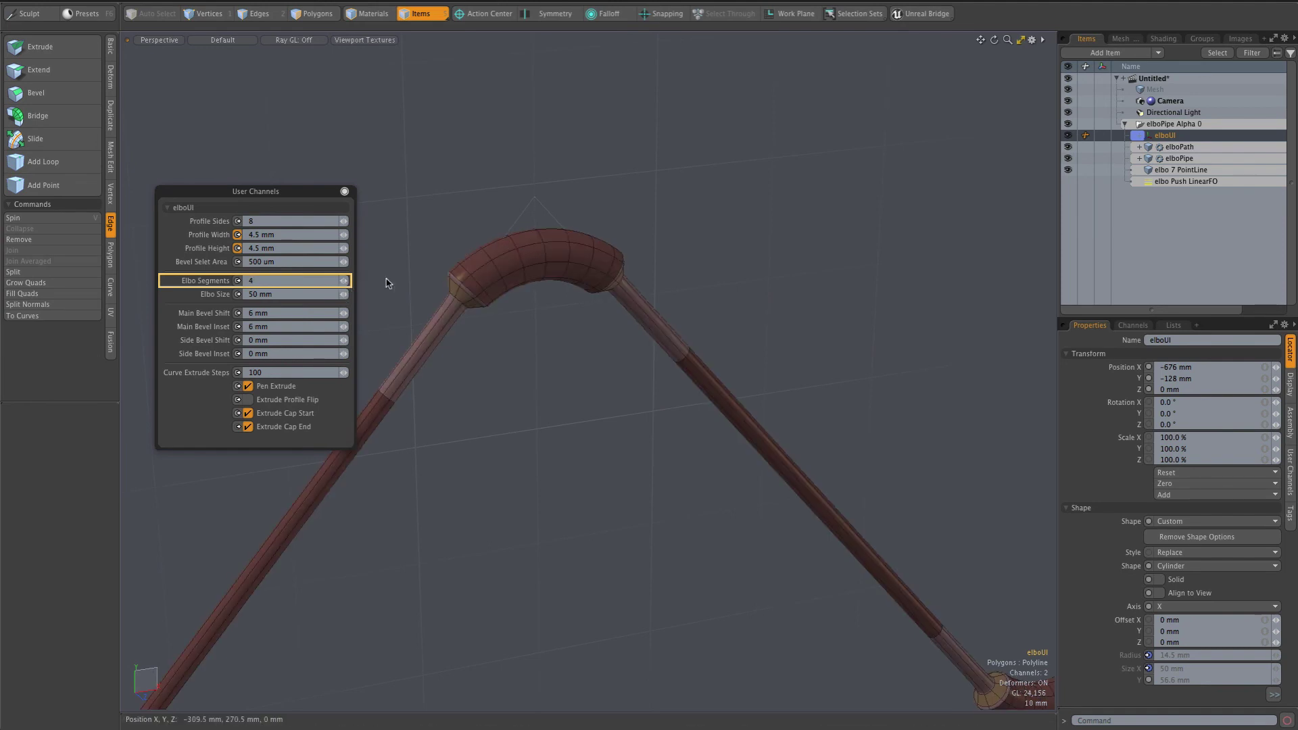
{"action": "left_click", "coordinate": [252, 295]}
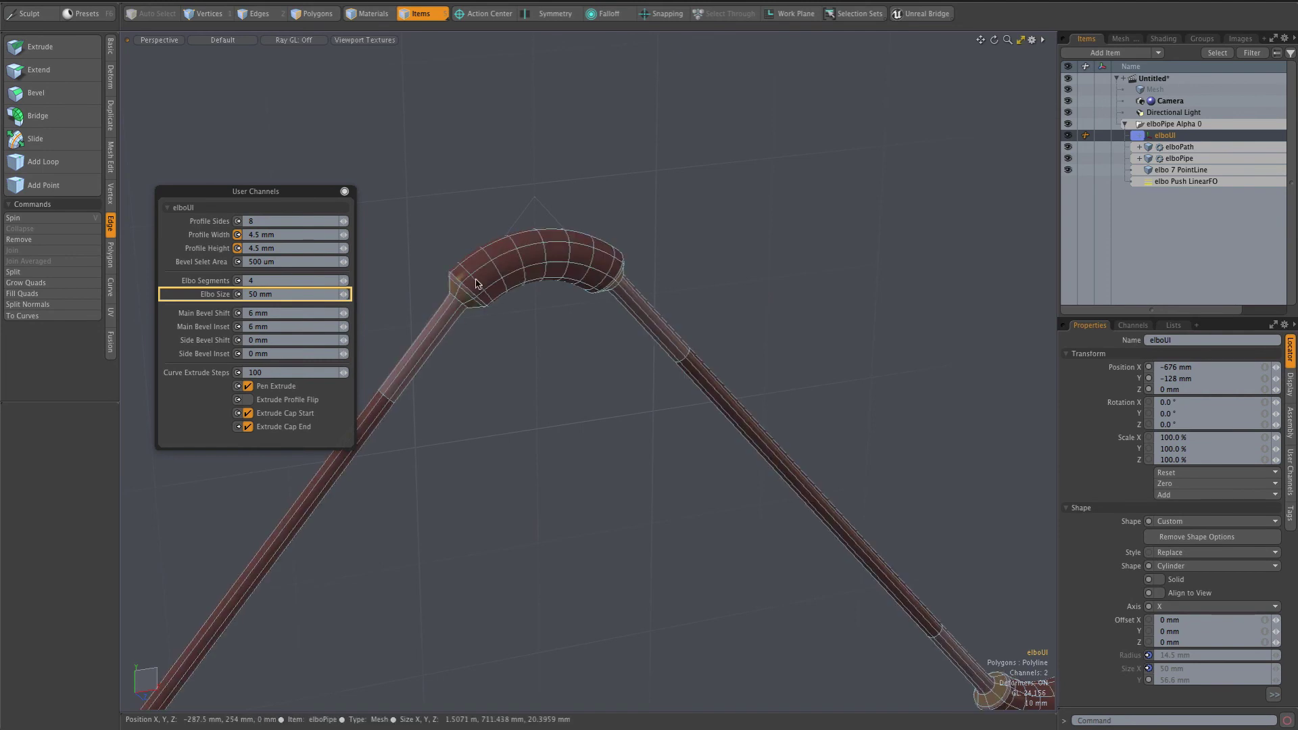
{"action": "left_click", "coordinate": [207, 294]}
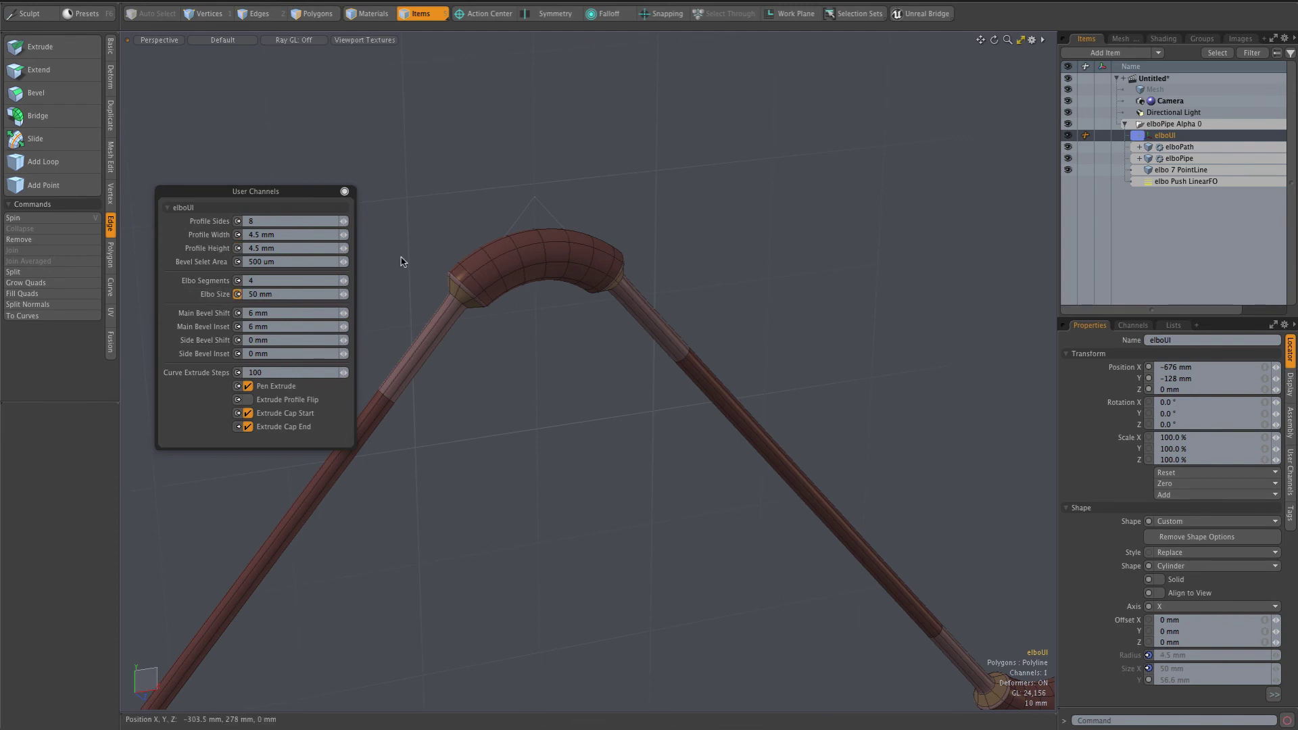
{"action": "key", "text": "c"}
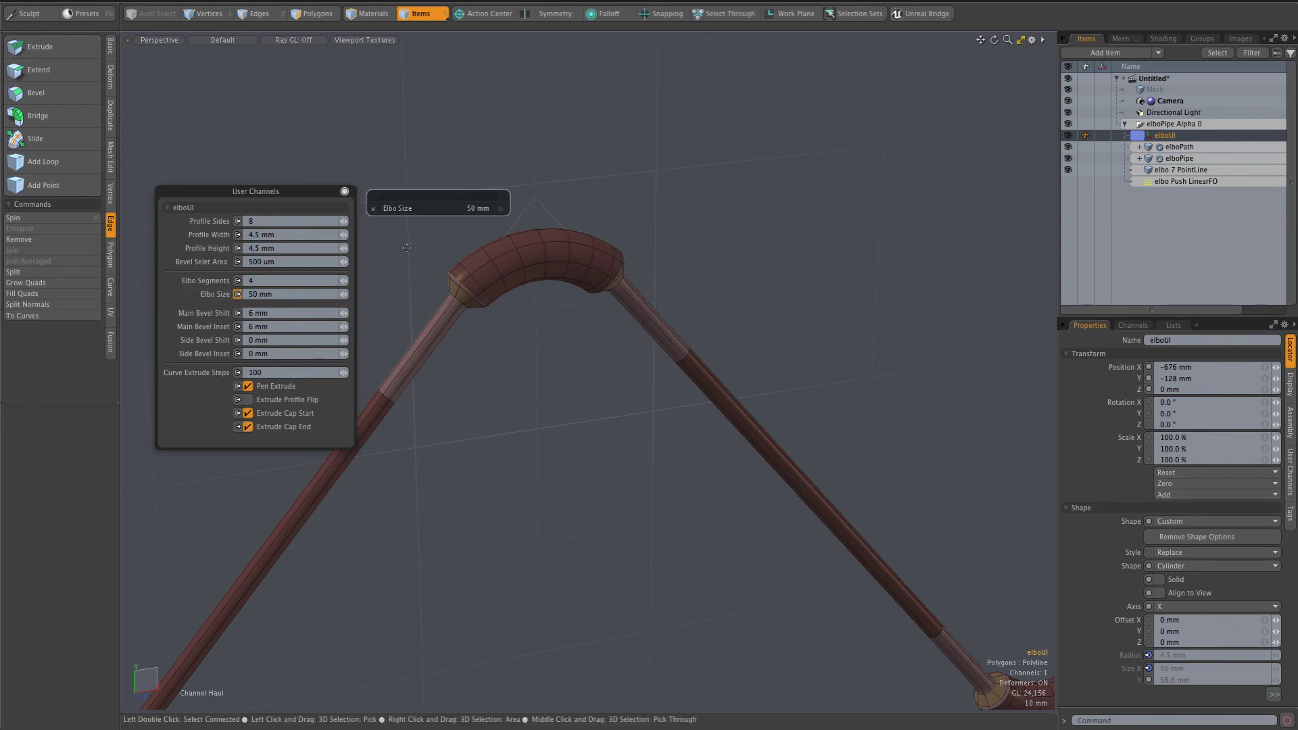
{"action": "left_click_drag", "start_coordinate": [582, 392], "coordinate": [652, 392]}
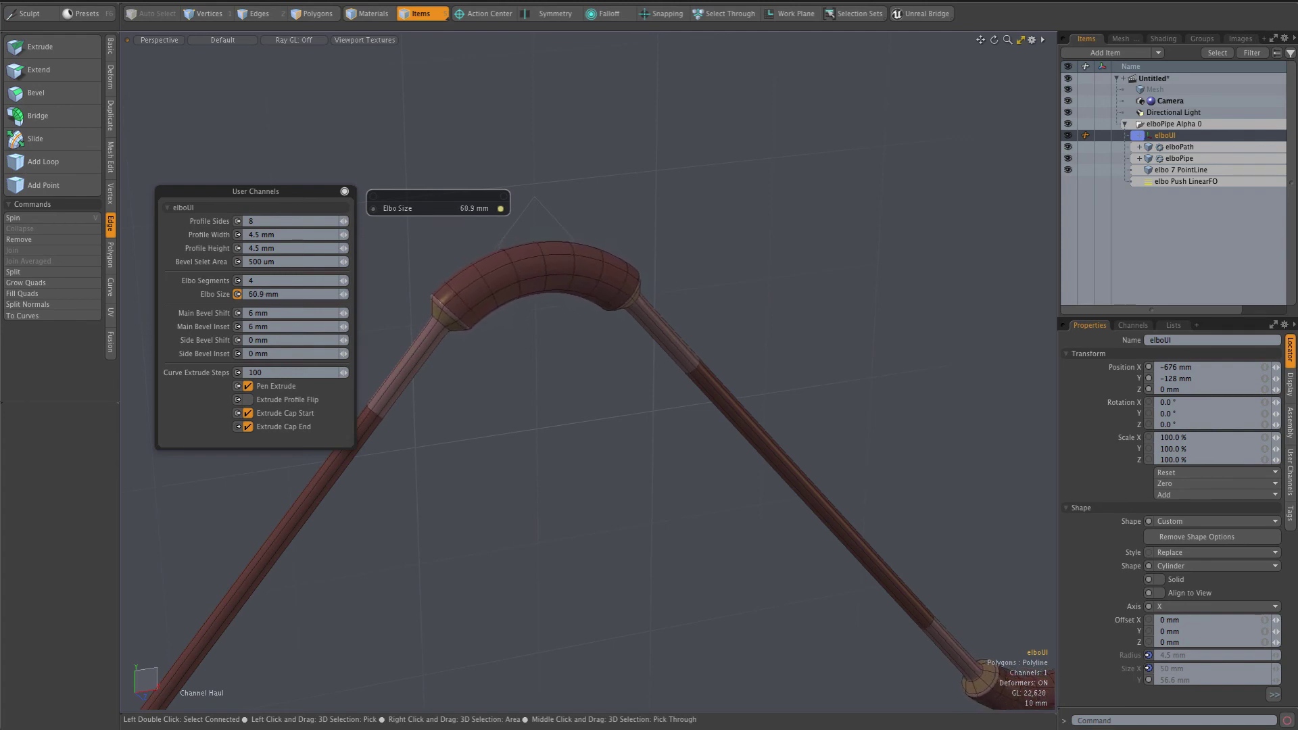
Step: Reduce Main Bevel Shift and Main Bevel Inset together to 2 mm with Channel Haul
{"action": "left_click_drag", "start_coordinate": [203, 313], "coordinate": [206, 327]}
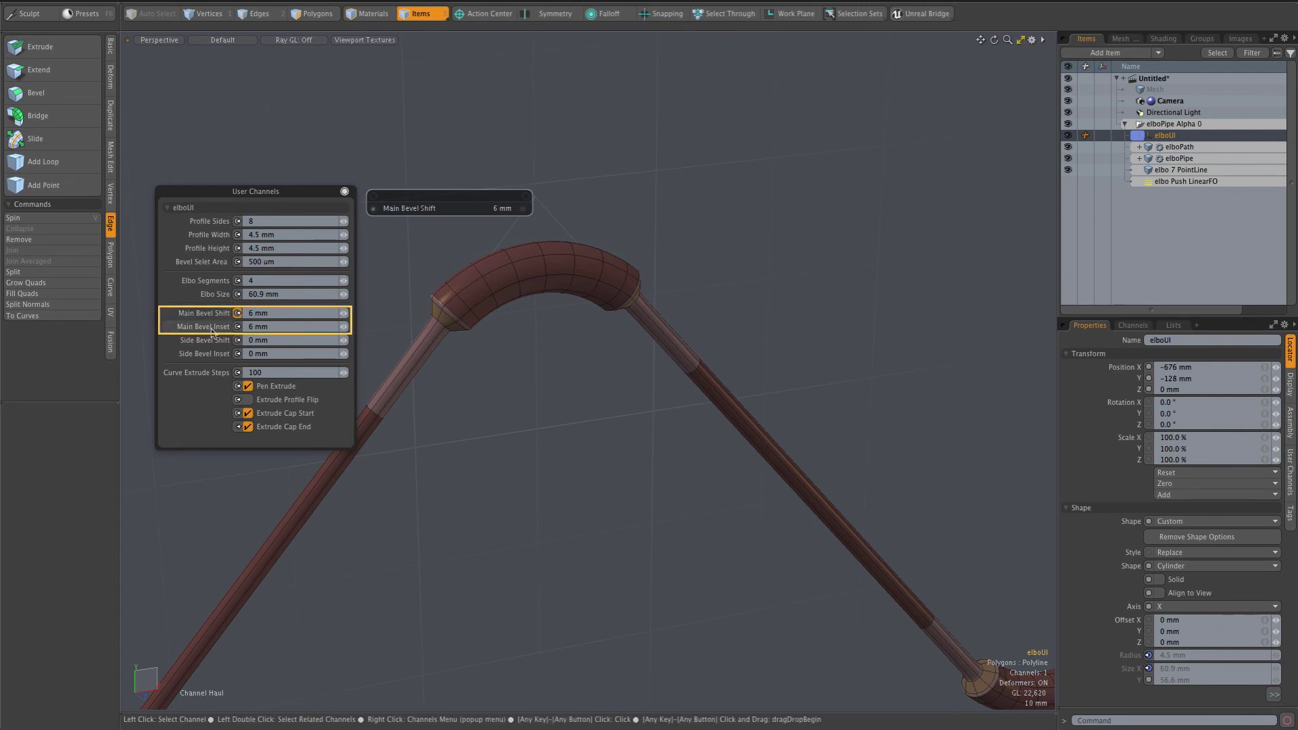
{"action": "key", "text": "shift"}
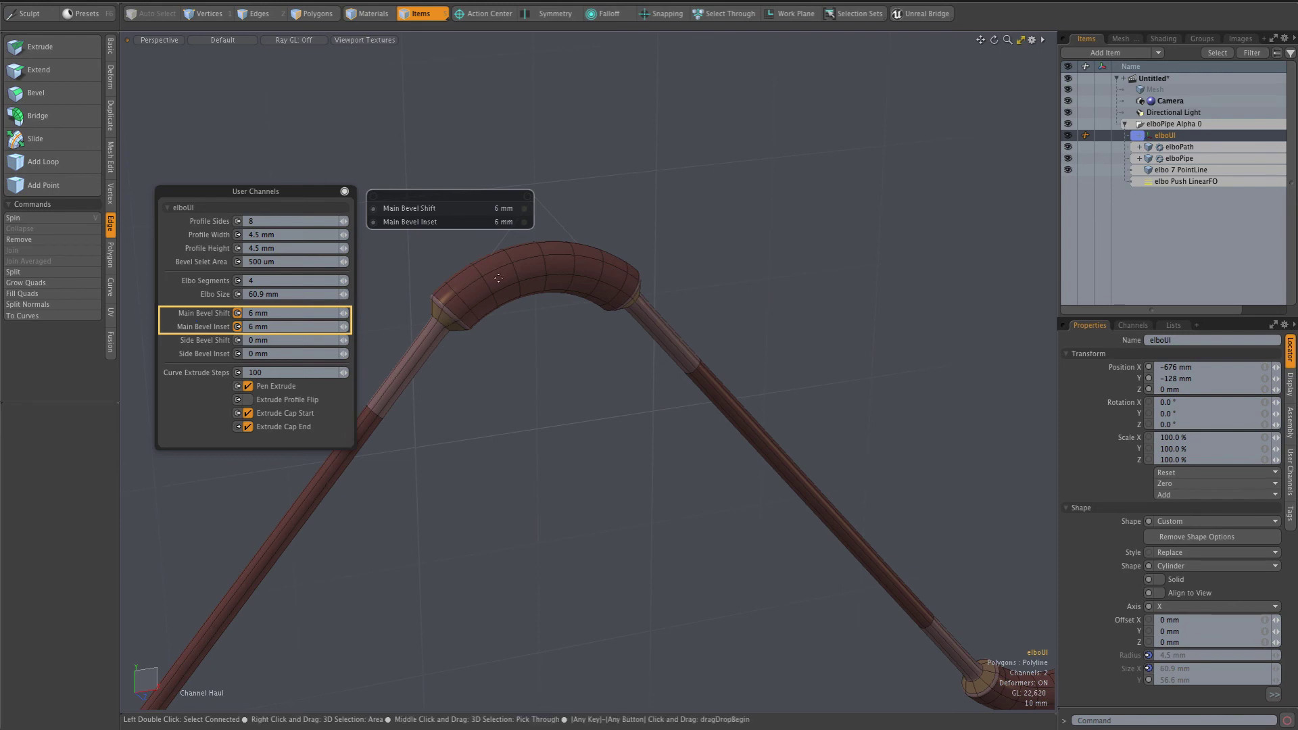
{"action": "left_click_drag", "start_coordinate": [812, 203], "coordinate": [676, 203]}
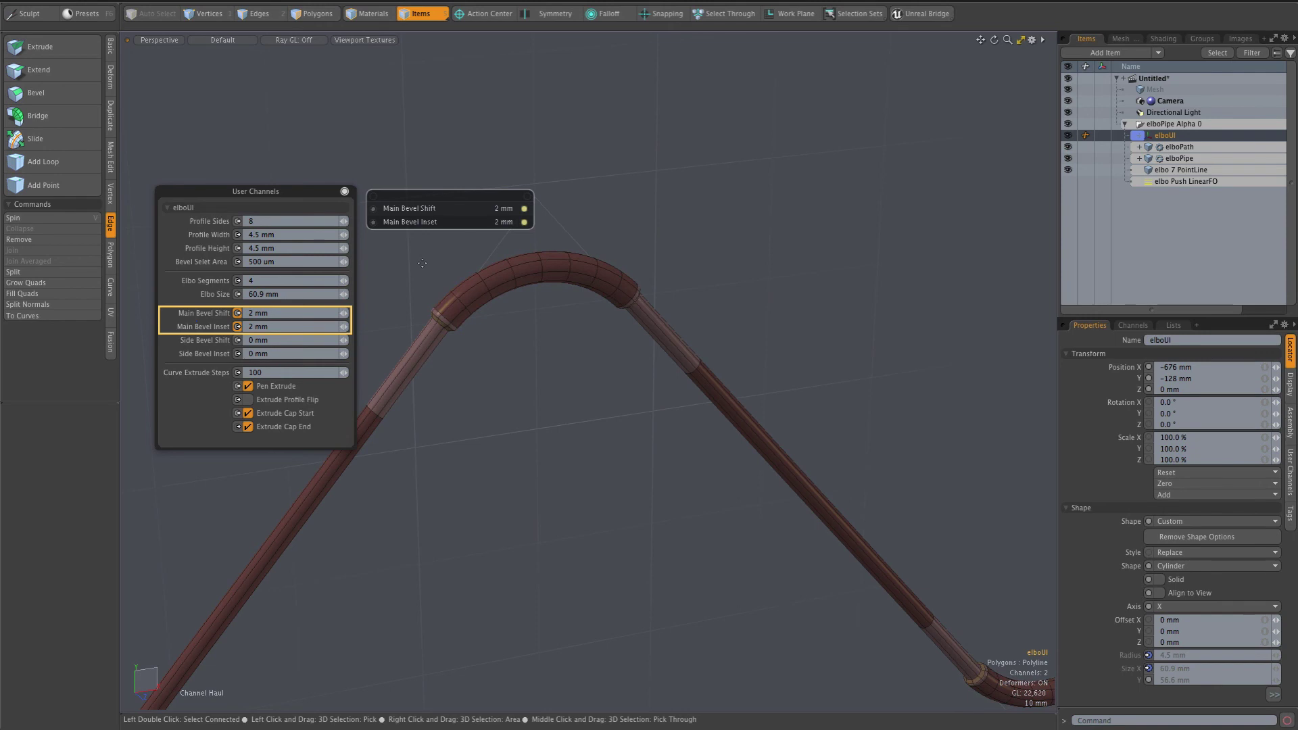
Step: Haul only the Main Bevel Inset channel to 2.65 mm, leaving Main Bevel Shift out of the selection
{"action": "scroll", "coordinate": [445, 317], "scroll_direction": "up", "scroll_amount": 5}
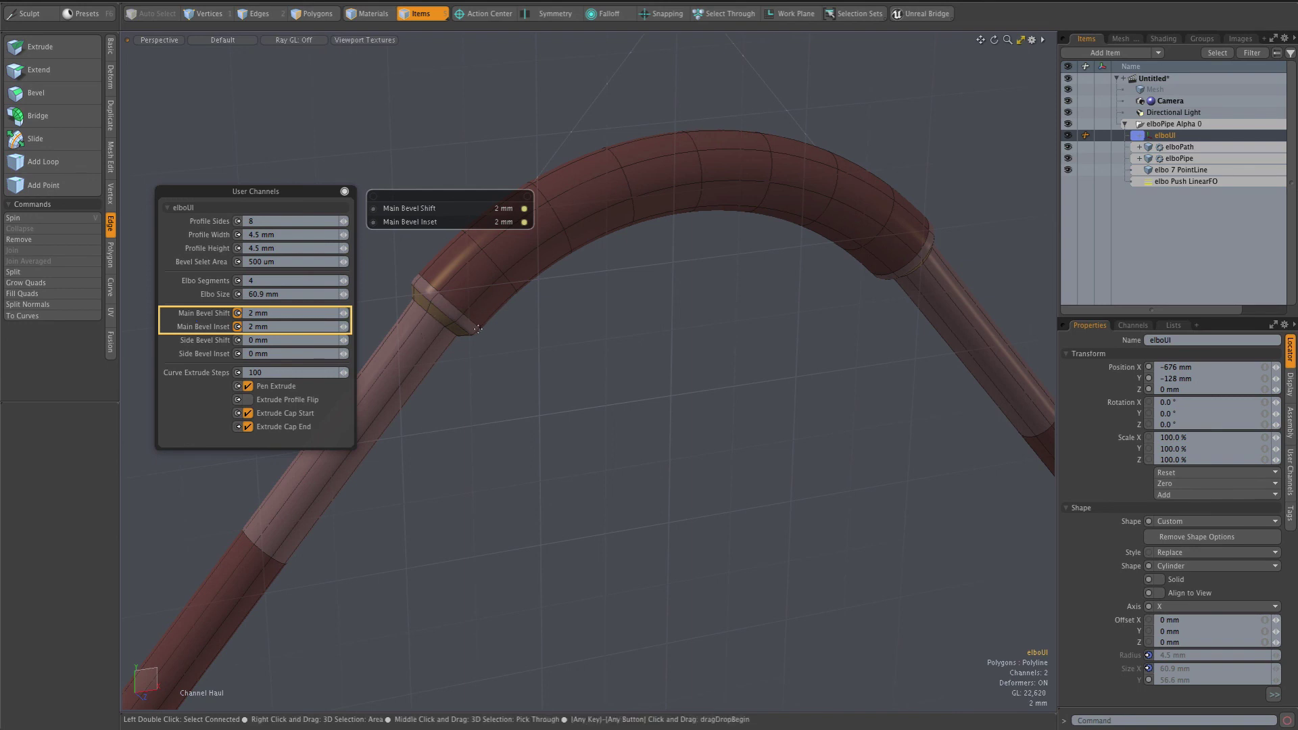
{"action": "left_click", "coordinate": [202, 313], "text": "ctrl"}
{"action": "left_click_drag", "start_coordinate": [385, 249], "coordinate": [403, 250]}
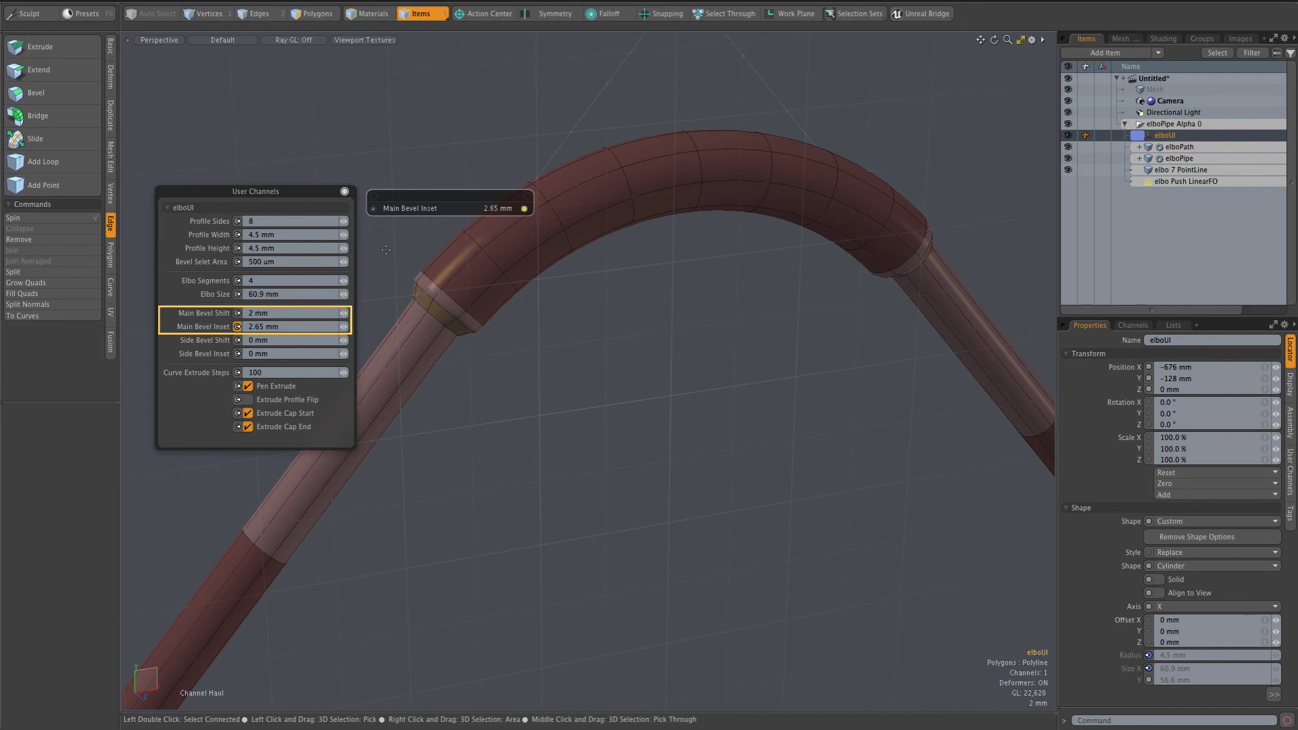
Step: Try a Side Bevel Shift of 2.35 mm and a Side Bevel Inset of -1.55 mm on the elbow ends
{"action": "double_click", "coordinate": [209, 347]}
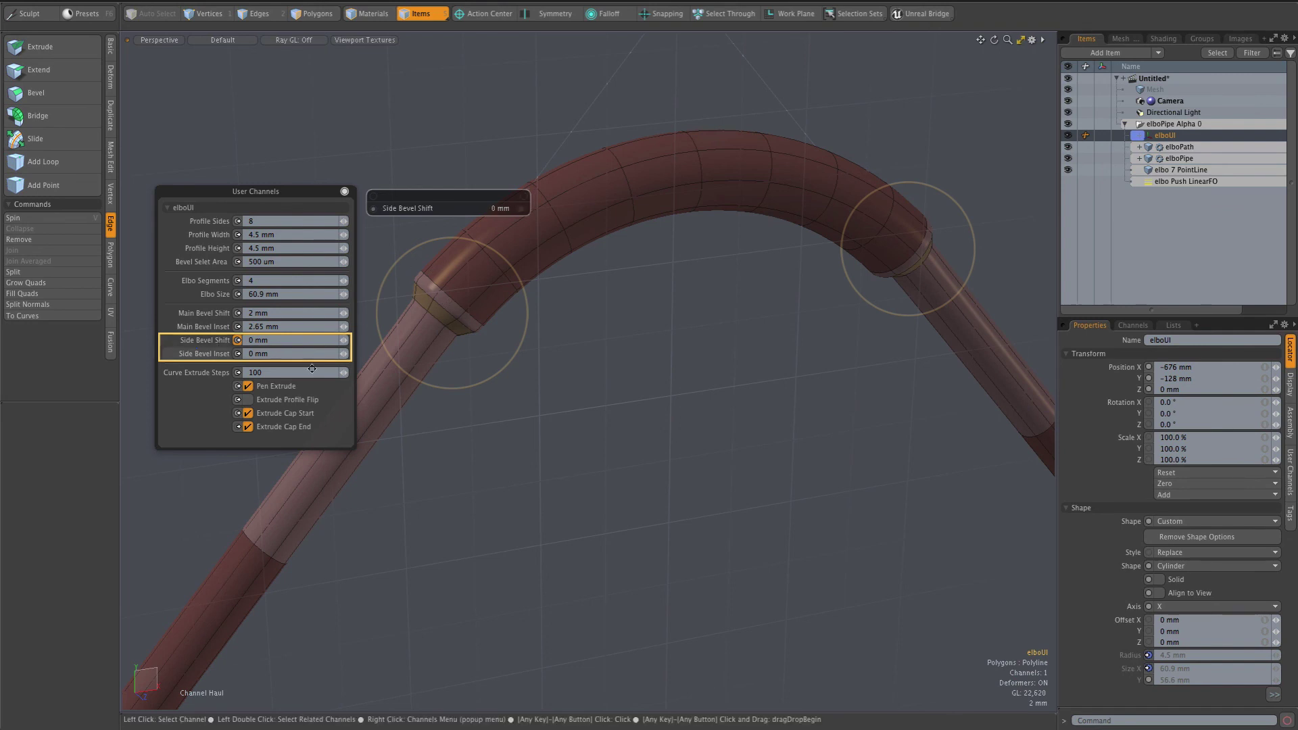
{"action": "left_click_drag", "start_coordinate": [588, 420], "coordinate": [618, 420]}
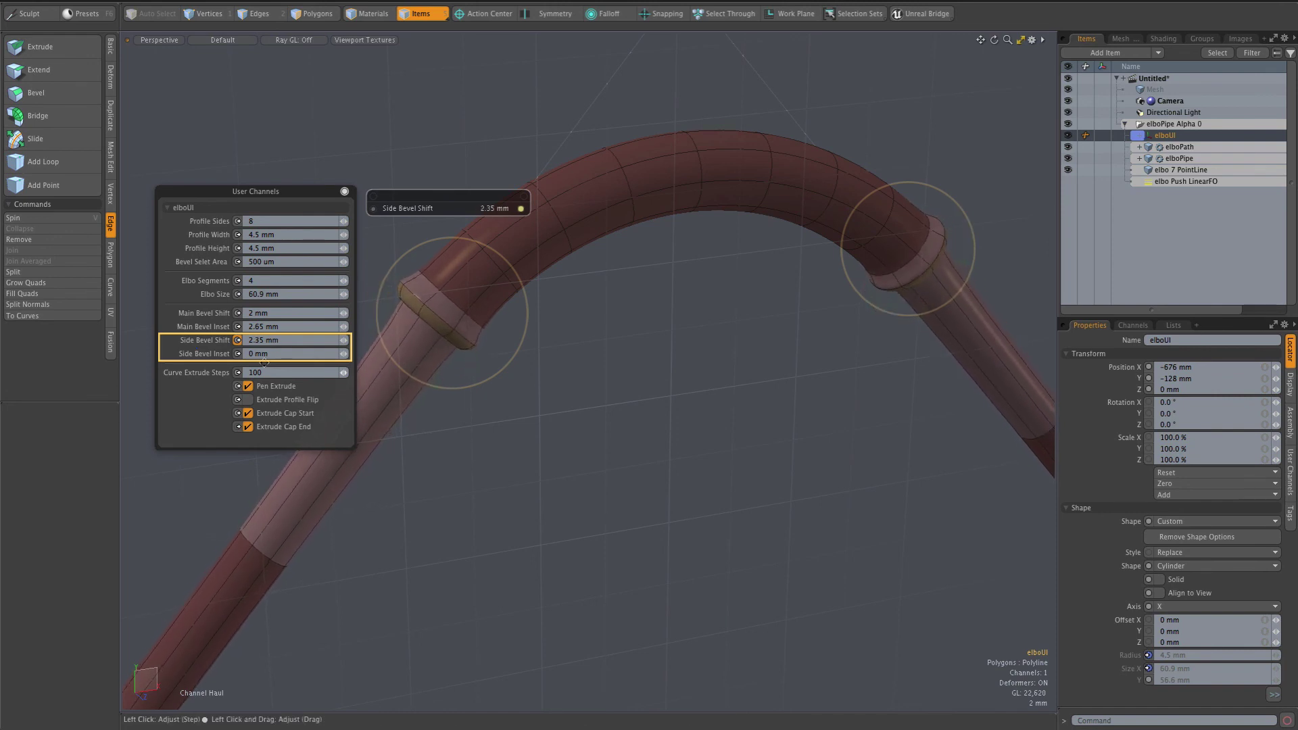
{"action": "left_click", "coordinate": [207, 358]}
{"action": "mouse_move", "coordinate": [514, 419]}
{"action": "left_mouse_down"}
{"action": "mouse_move", "coordinate": [473, 419]}
{"action": "mouse_move", "coordinate": [504, 419]}
{"action": "left_mouse_up"}
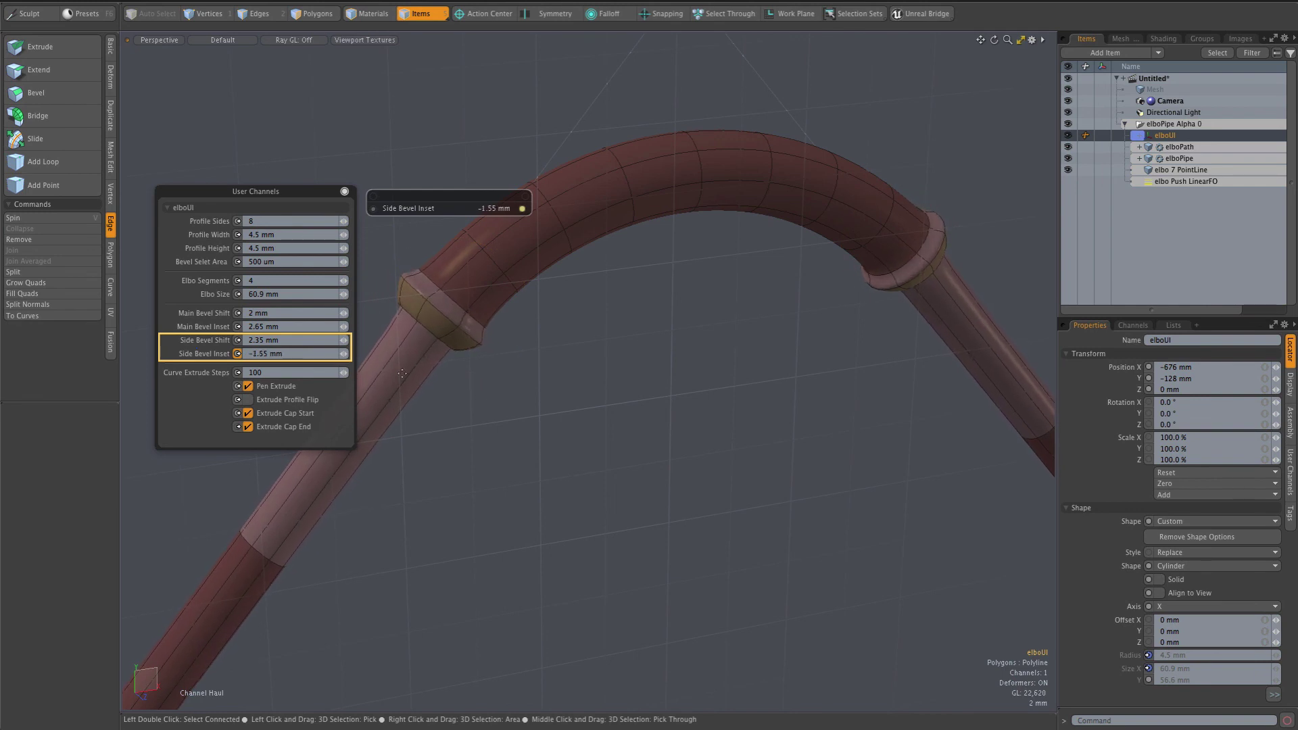
Step: Reset both Side Bevel Shift and Side Bevel Inset to 0 mm
{"action": "left_click", "coordinate": [271, 343]}
{"action": "type", "text": "0"}
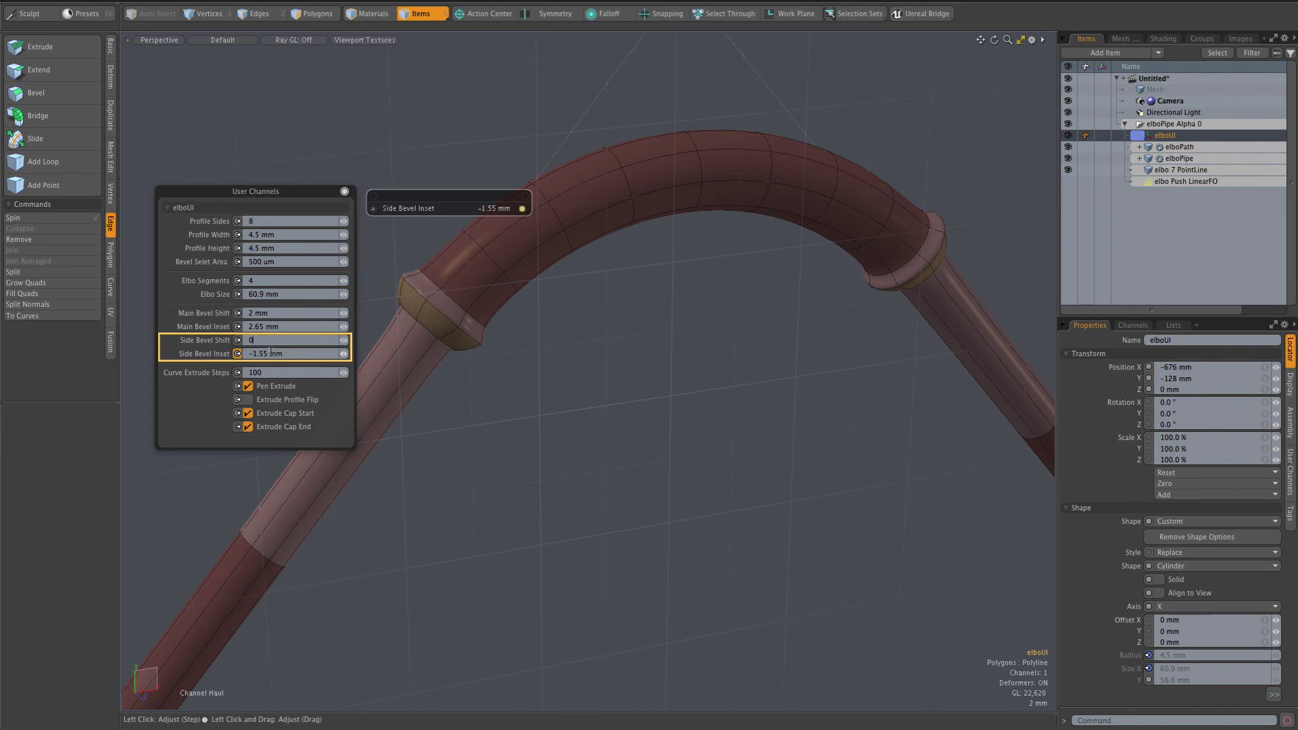
{"action": "key", "text": "Return"}
{"action": "key", "text": "shift+Tab"}
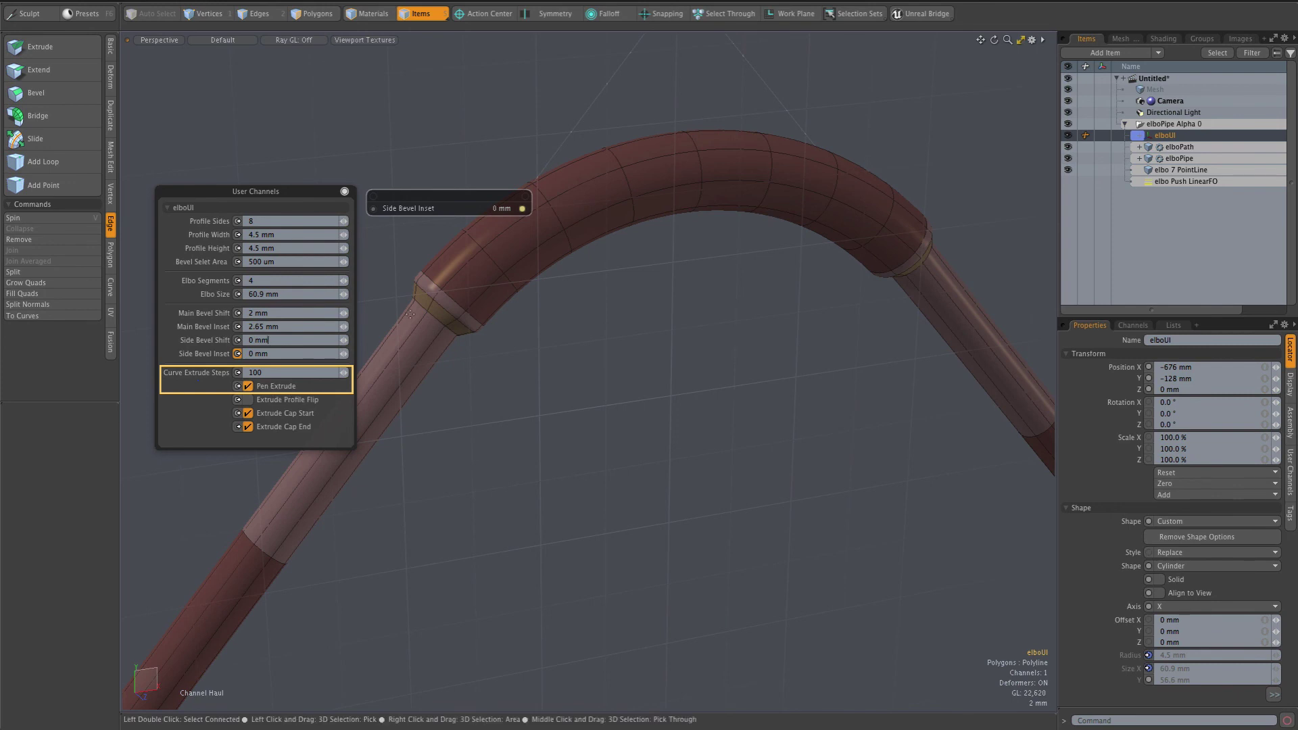
Step: Turn off Pen Extrude to inspect the curve-extruded pipe along its bends, and turn it back on
{"action": "left_click_drag", "start_coordinate": [453, 277], "coordinate": [469, 269], "text": "alt"}
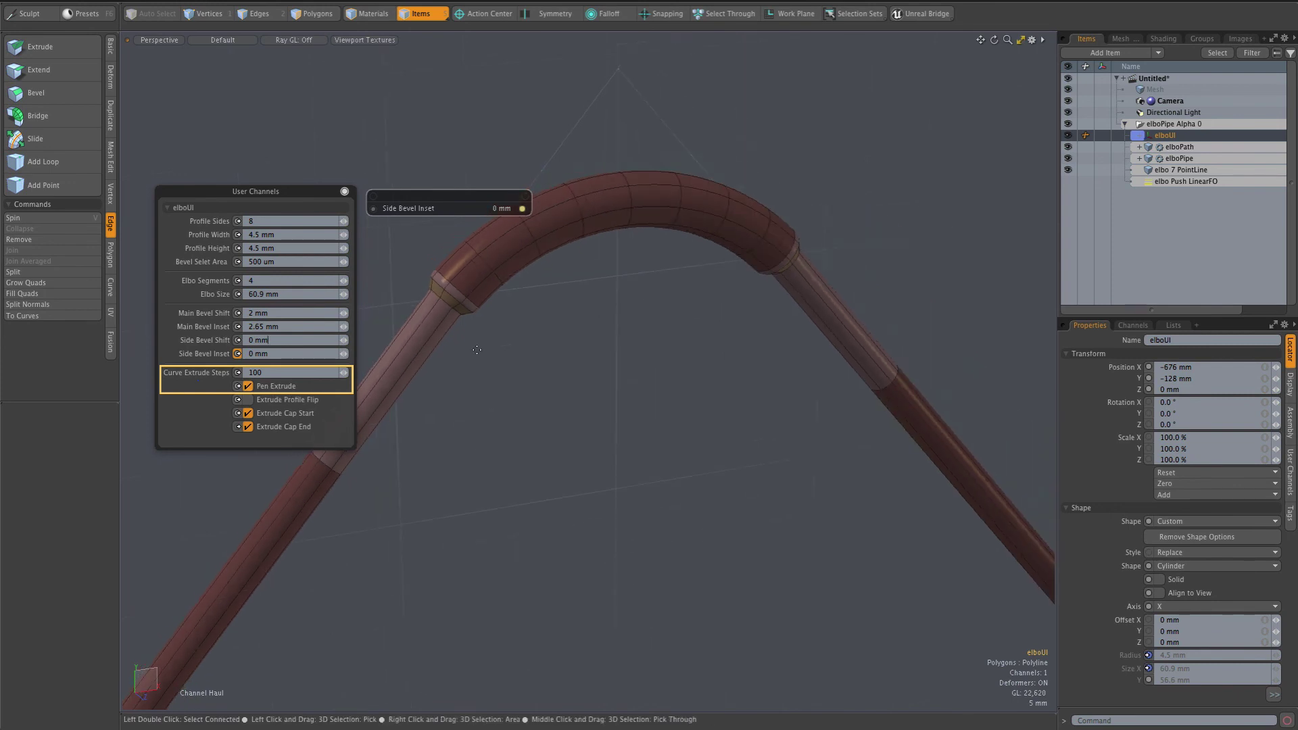
{"action": "left_click", "coordinate": [276, 388]}
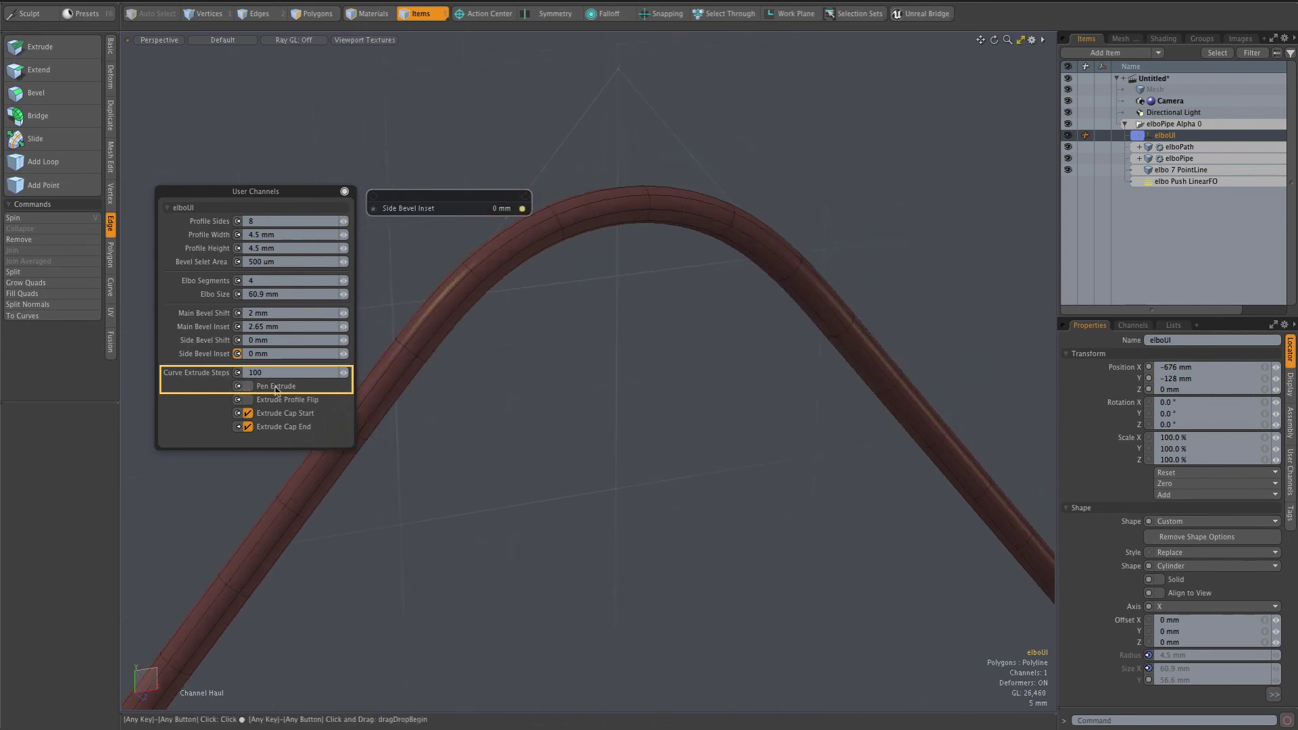
{"action": "scroll", "coordinate": [591, 418], "scroll_direction": "down", "scroll_amount": 5}
{"action": "scroll", "coordinate": [590, 418], "scroll_direction": "down", "scroll_amount": 5}
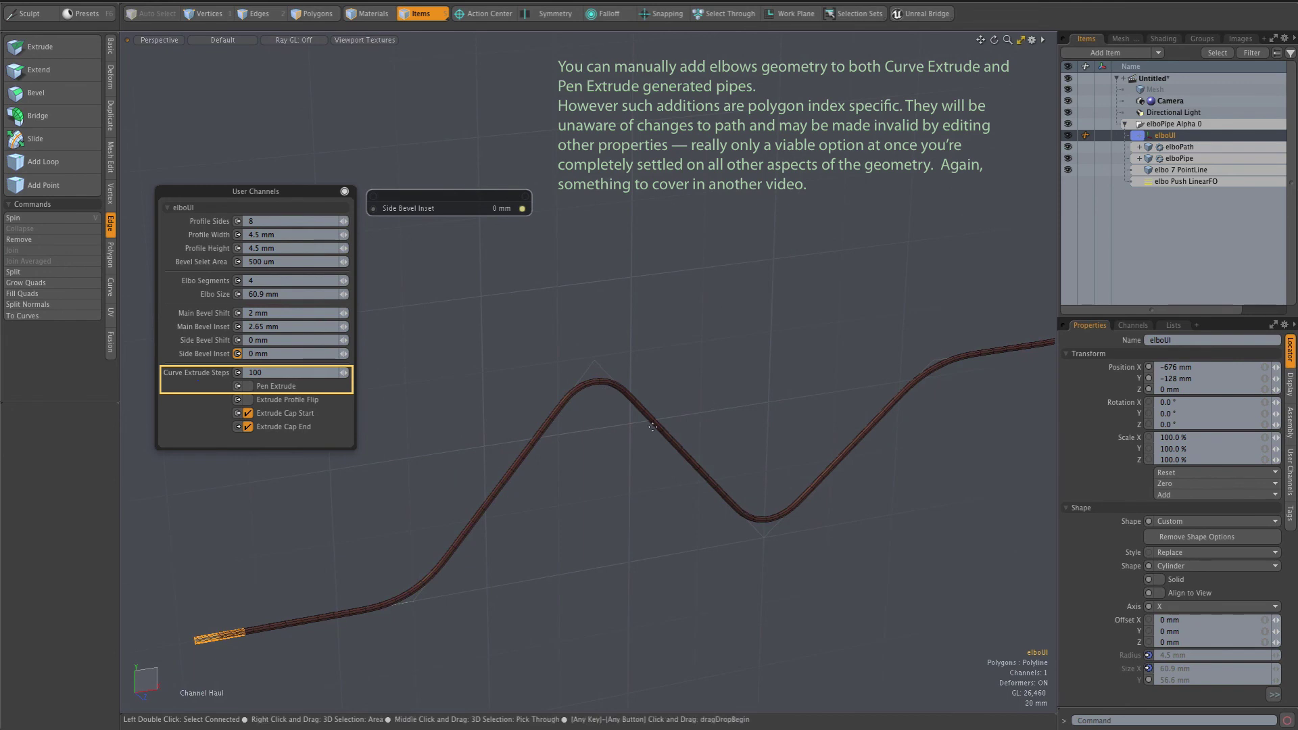
{"action": "scroll", "coordinate": [587, 434], "scroll_direction": "up", "scroll_amount": 6}
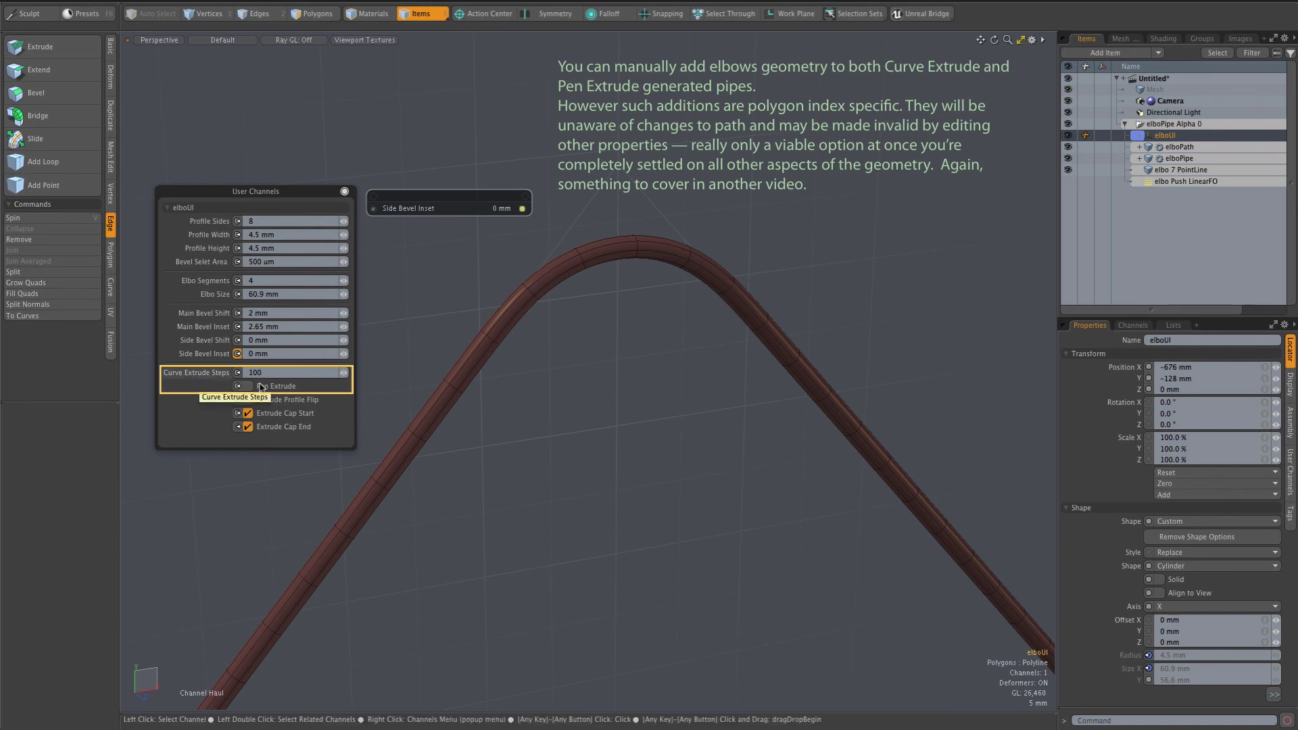
{"action": "scroll", "coordinate": [586, 435], "scroll_direction": "down", "scroll_amount": 4}
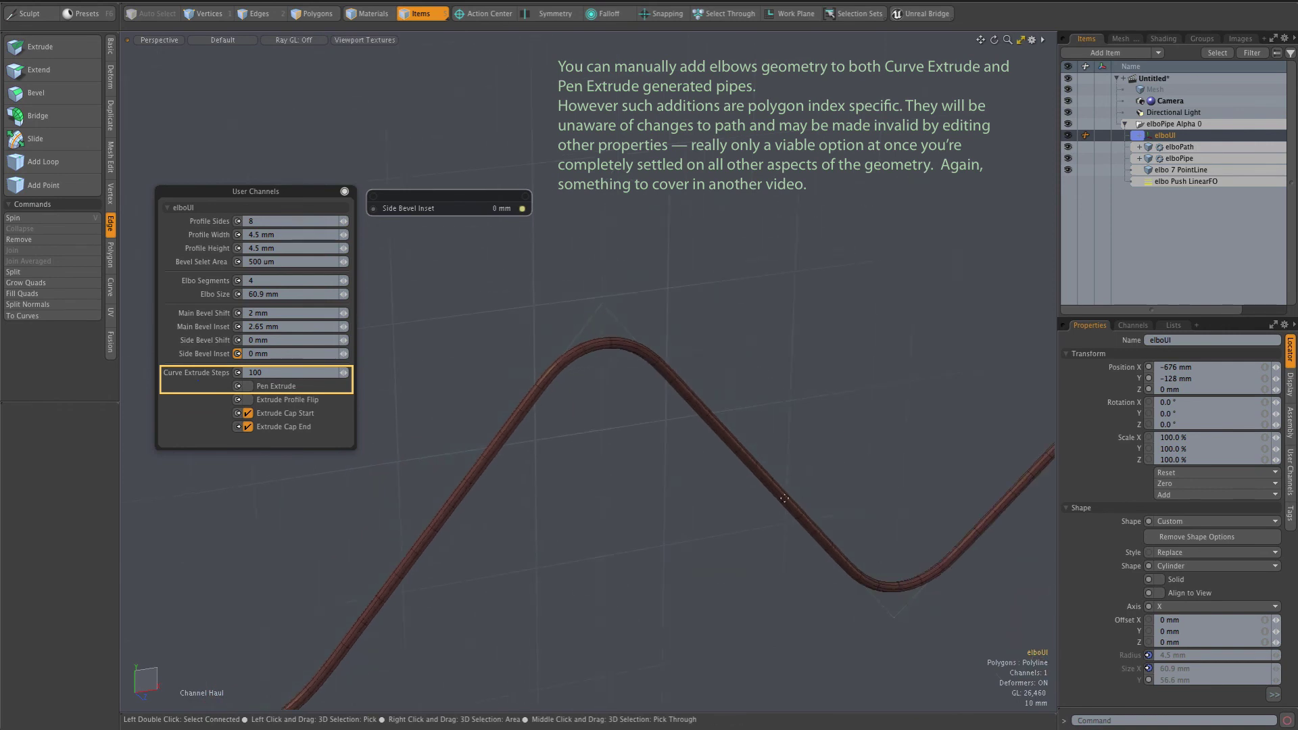
{"action": "scroll", "coordinate": [582, 365], "scroll_direction": "up", "scroll_amount": 4}
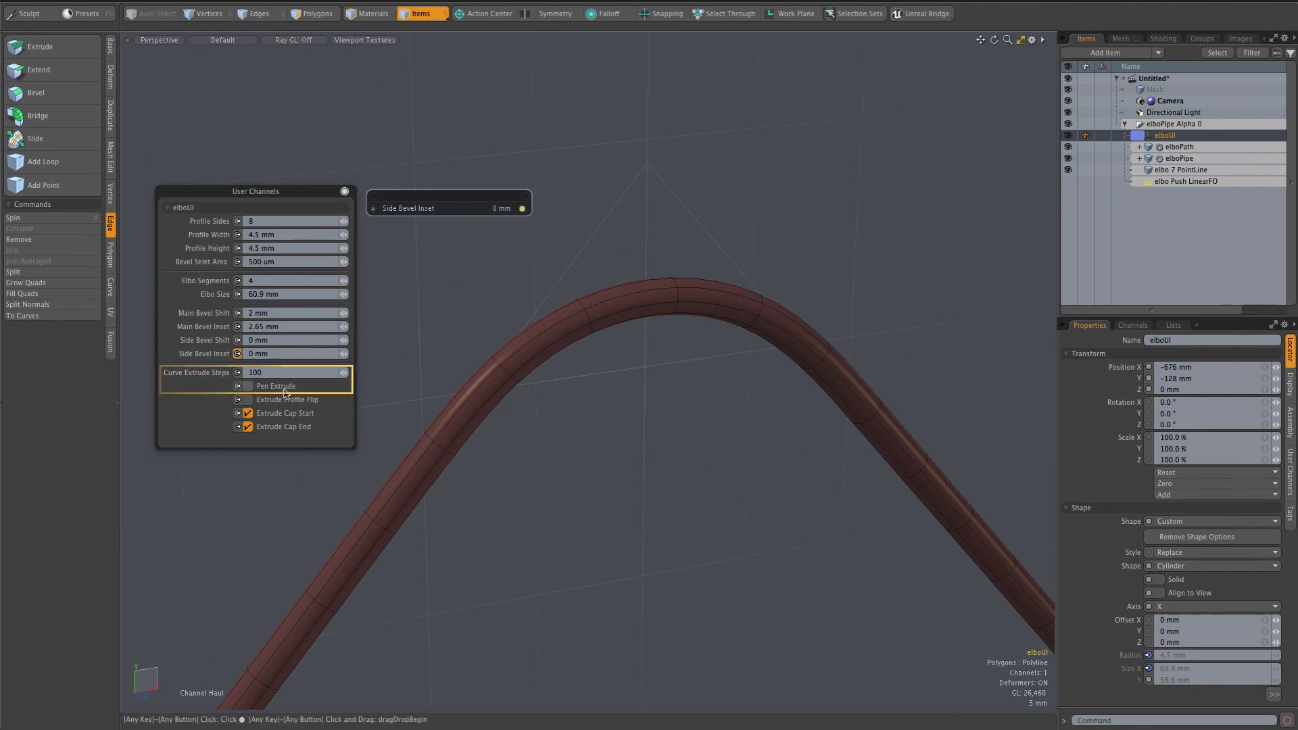
{"action": "left_click", "coordinate": [248, 386]}
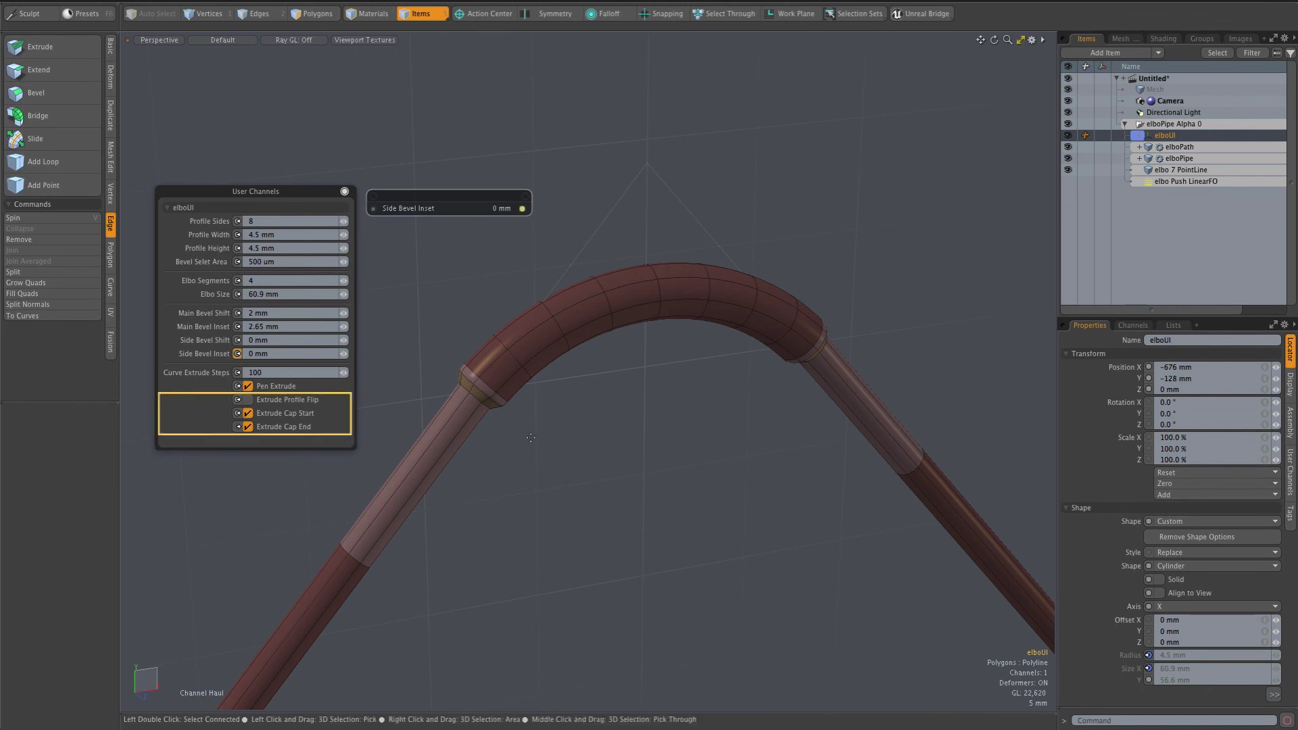
Step: Toggle Extrude Profile Flip on and off, and switch Extrude Cap Start and Extrude Cap End off and on at the pipe's far end
{"action": "left_click", "coordinate": [249, 401]}
{"action": "left_click", "coordinate": [251, 402]}
{"action": "scroll", "coordinate": [580, 360], "scroll_direction": "down", "scroll_amount": 10}
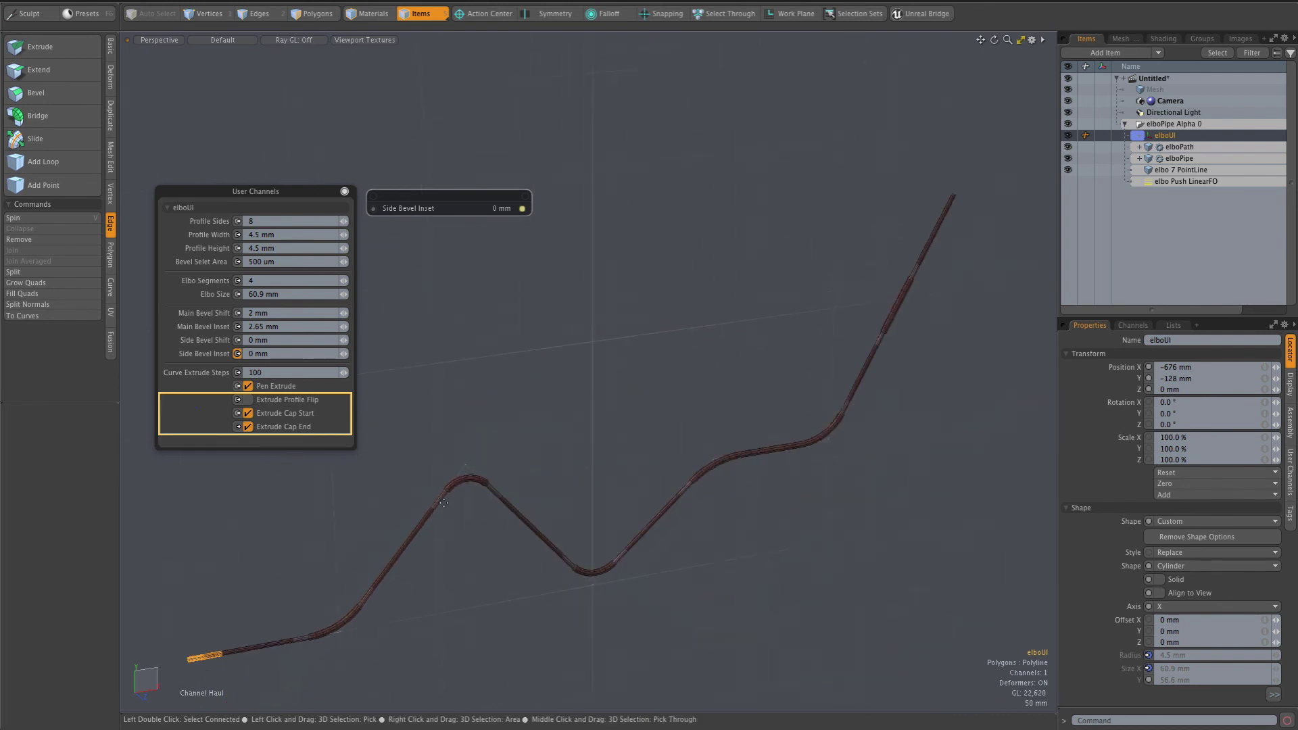
{"action": "scroll", "coordinate": [979, 173], "scroll_direction": "up", "scroll_amount": 15}
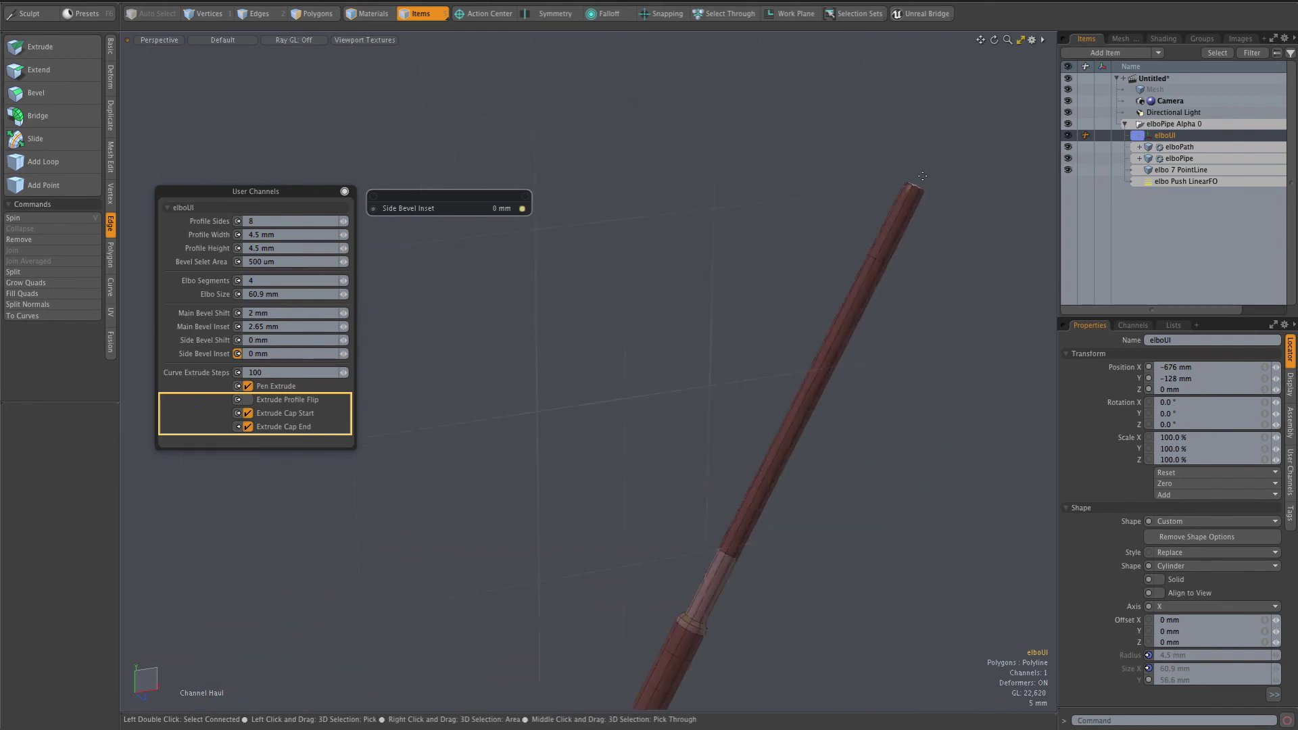
{"action": "scroll", "coordinate": [916, 182], "scroll_direction": "up", "scroll_amount": 1}
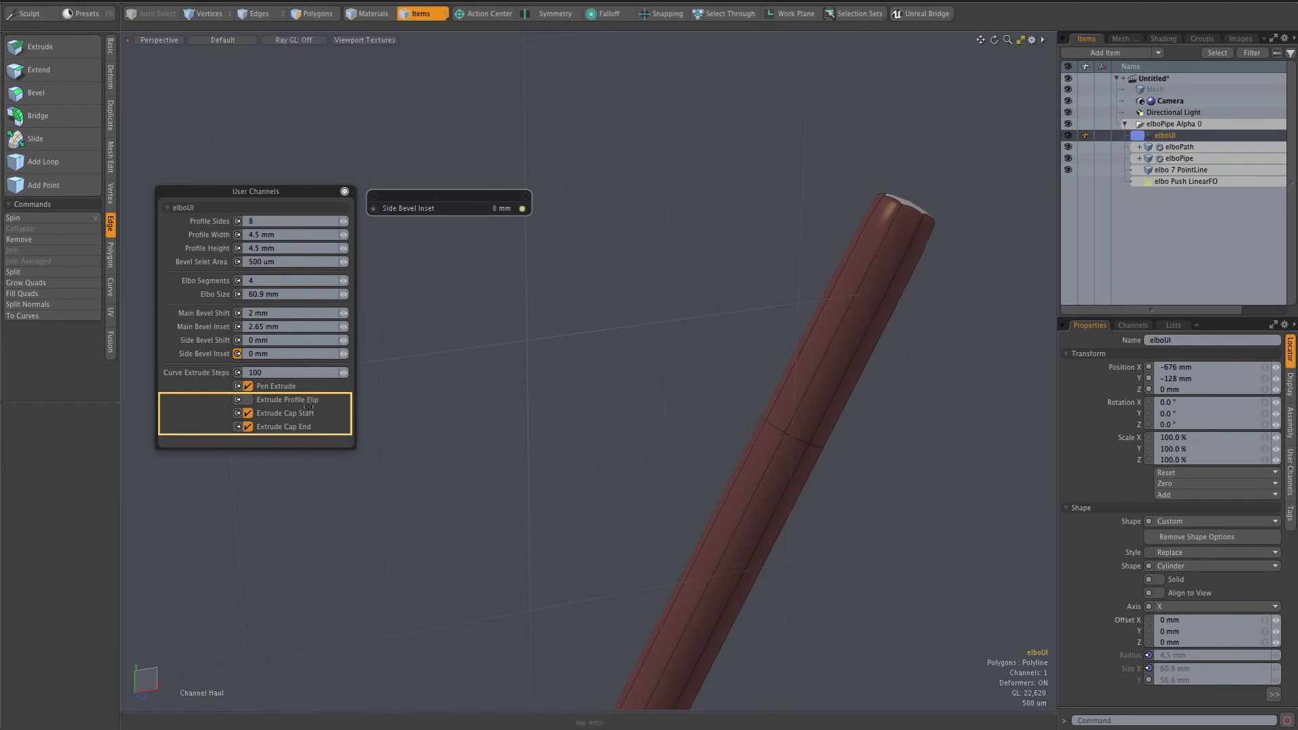
{"action": "left_click", "coordinate": [282, 414]}
{"action": "left_click", "coordinate": [283, 427]}
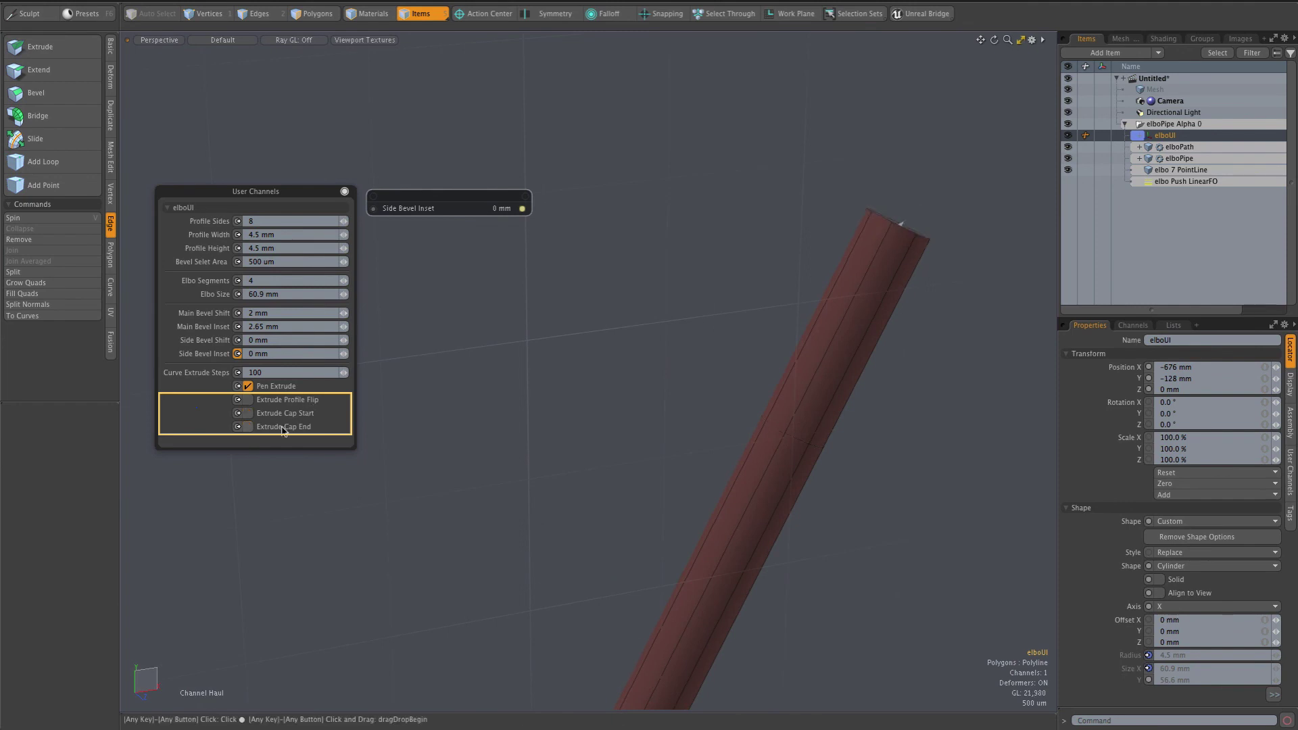
{"action": "left_click", "coordinate": [283, 427]}
{"action": "left_click", "coordinate": [282, 414]}
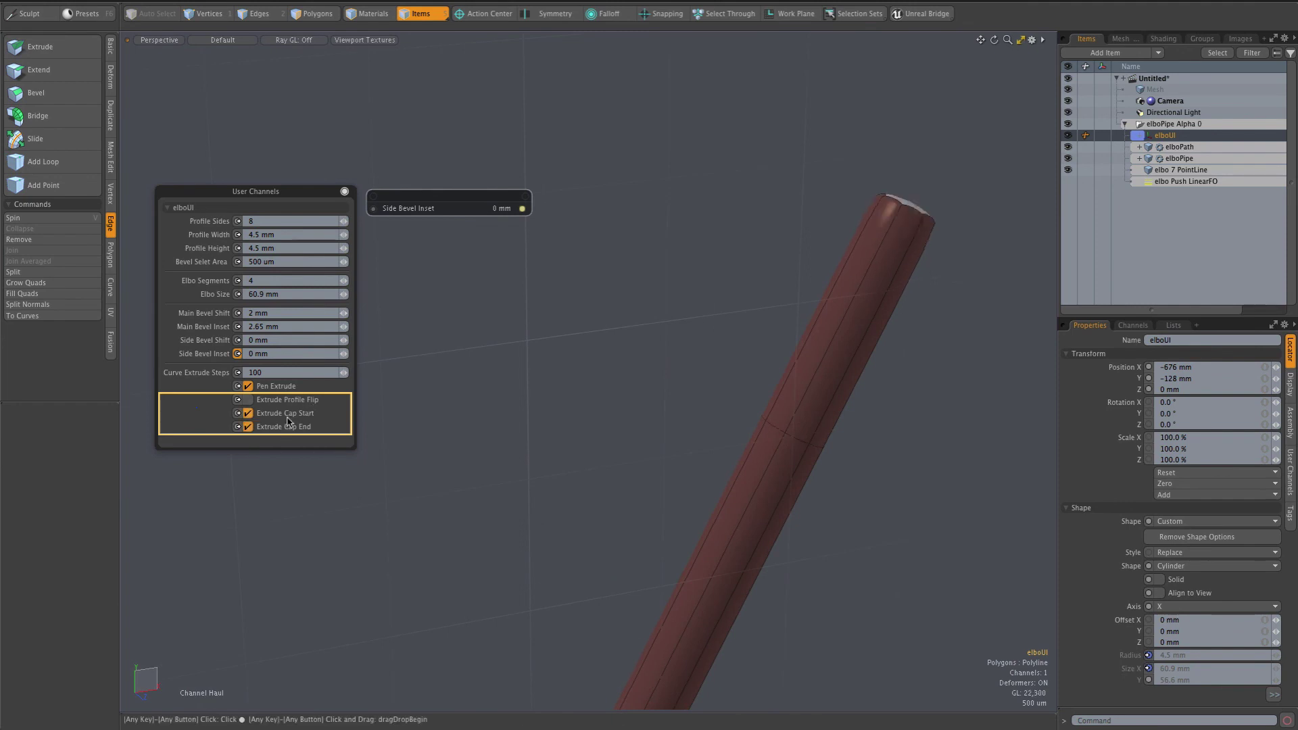
{"action": "scroll", "coordinate": [499, 419], "scroll_direction": "down", "scroll_amount": 2}
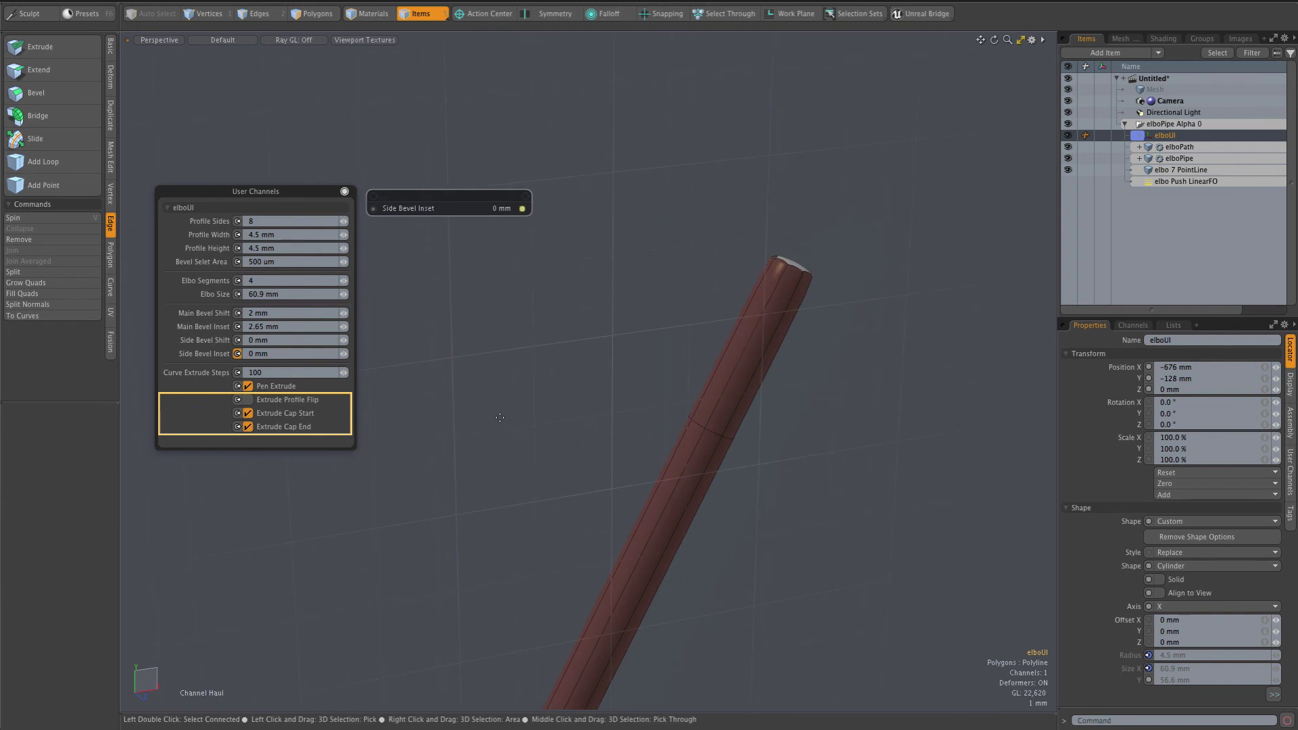